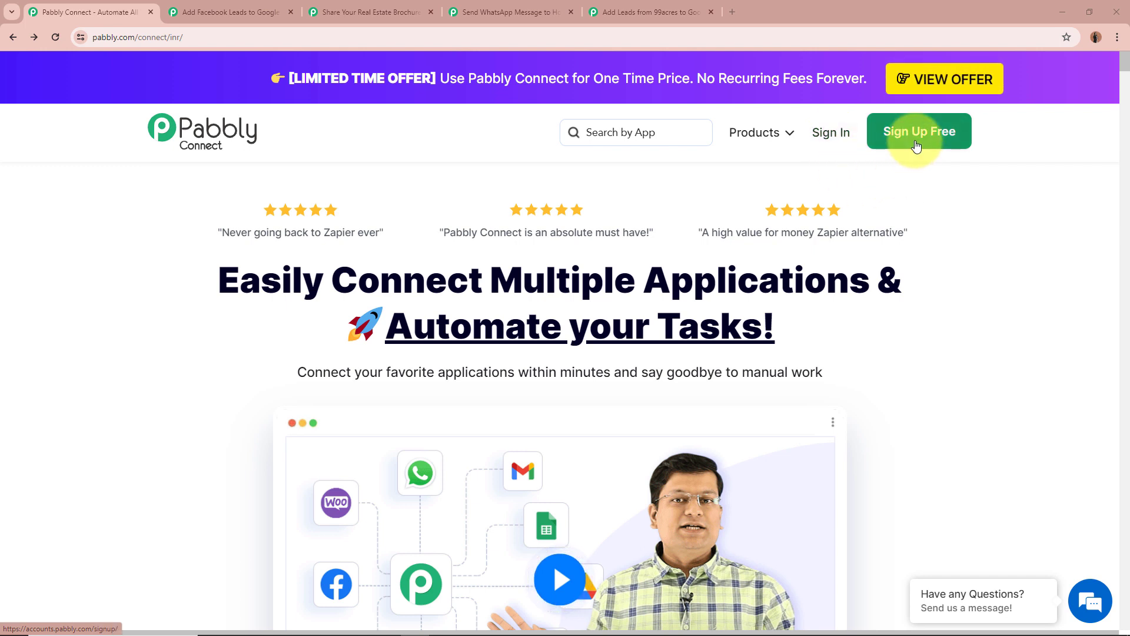
- Sign in to the Pabbly account and access the Pabbly Connect dashboard with its folders and workflows
{"action": "left_click", "coordinate": [824, 135]}
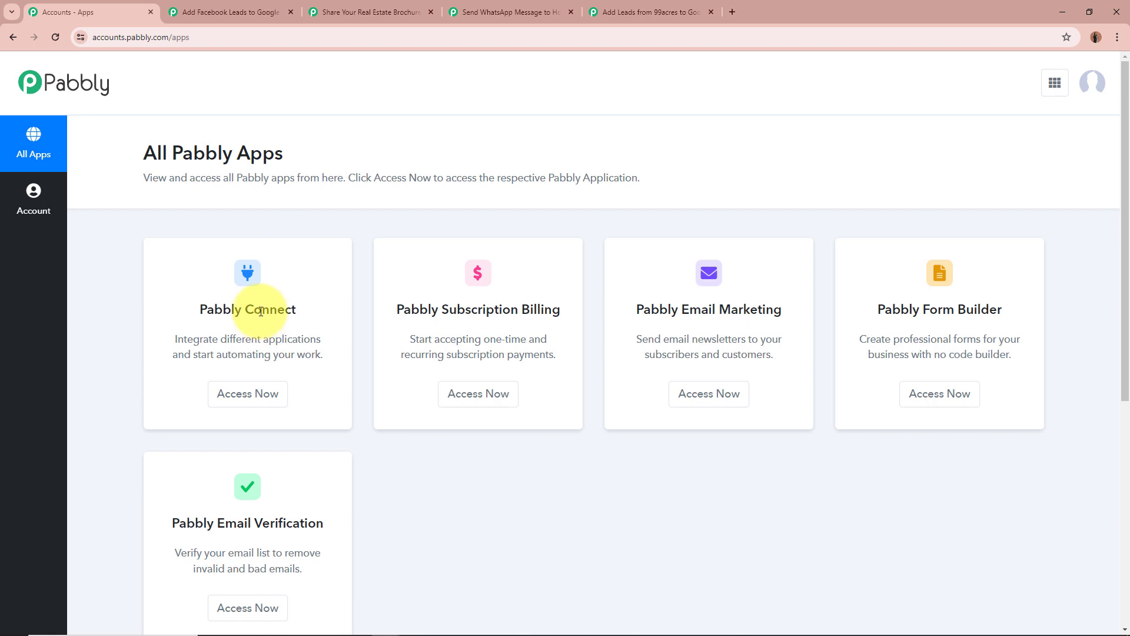
{"action": "left_click", "coordinate": [238, 392]}
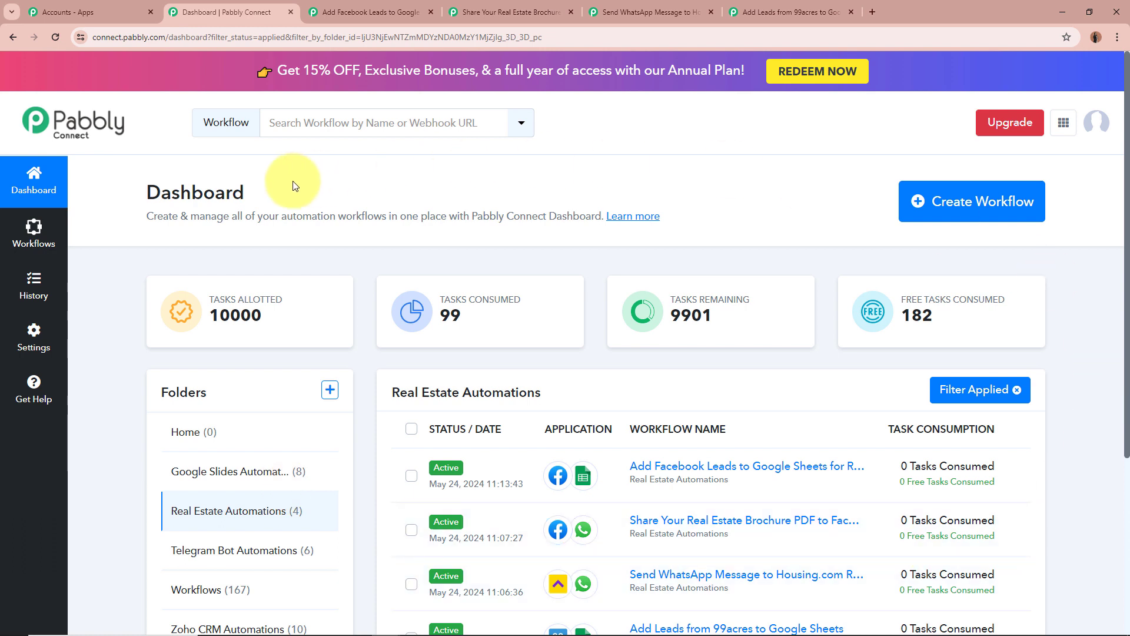
{"action": "scroll", "coordinate": [282, 212], "scroll_direction": "down", "scroll_amount": 1}
{"action": "scroll", "coordinate": [235, 281], "scroll_direction": "down", "scroll_amount": 1}
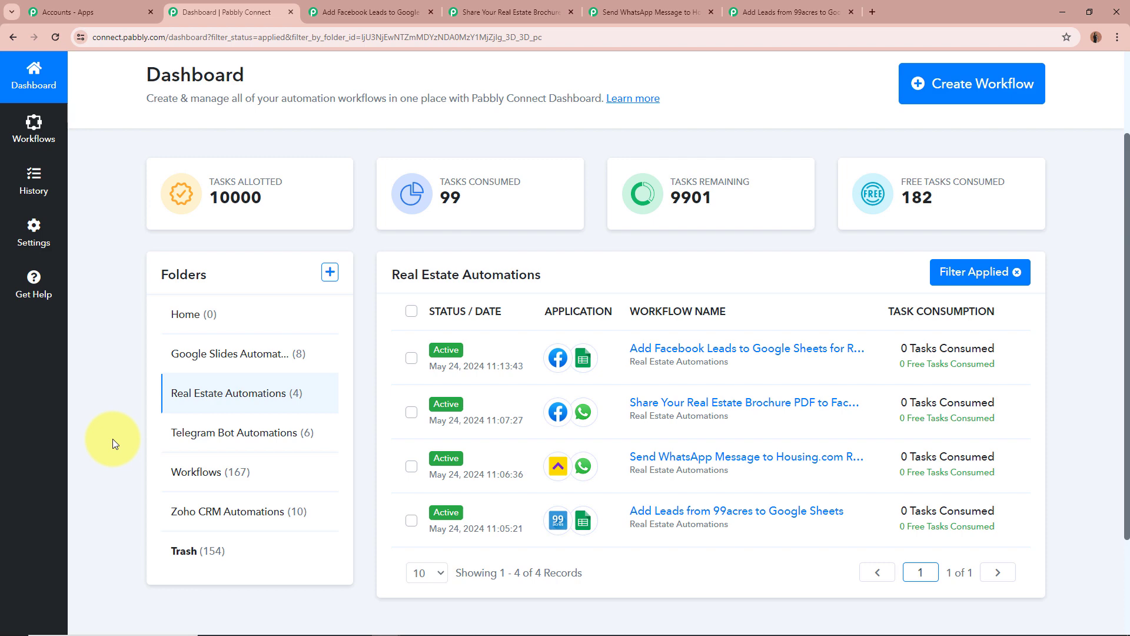
- View the folder creation form and the workflow creation form, closing each without creating anything
{"action": "left_click", "coordinate": [330, 274]}
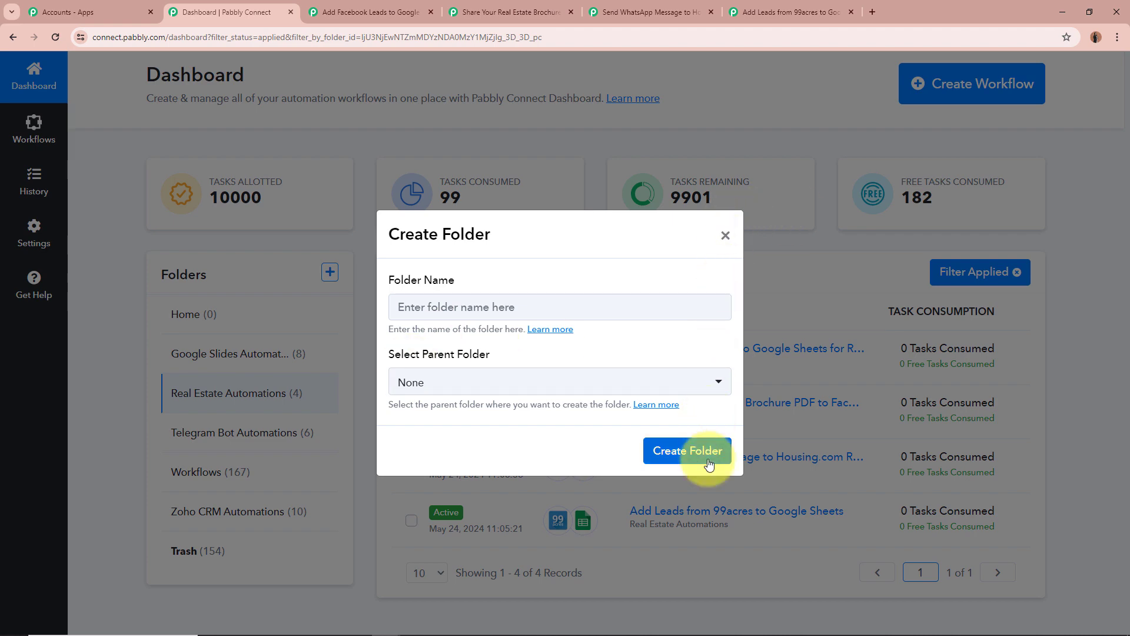
{"action": "left_click", "coordinate": [724, 234]}
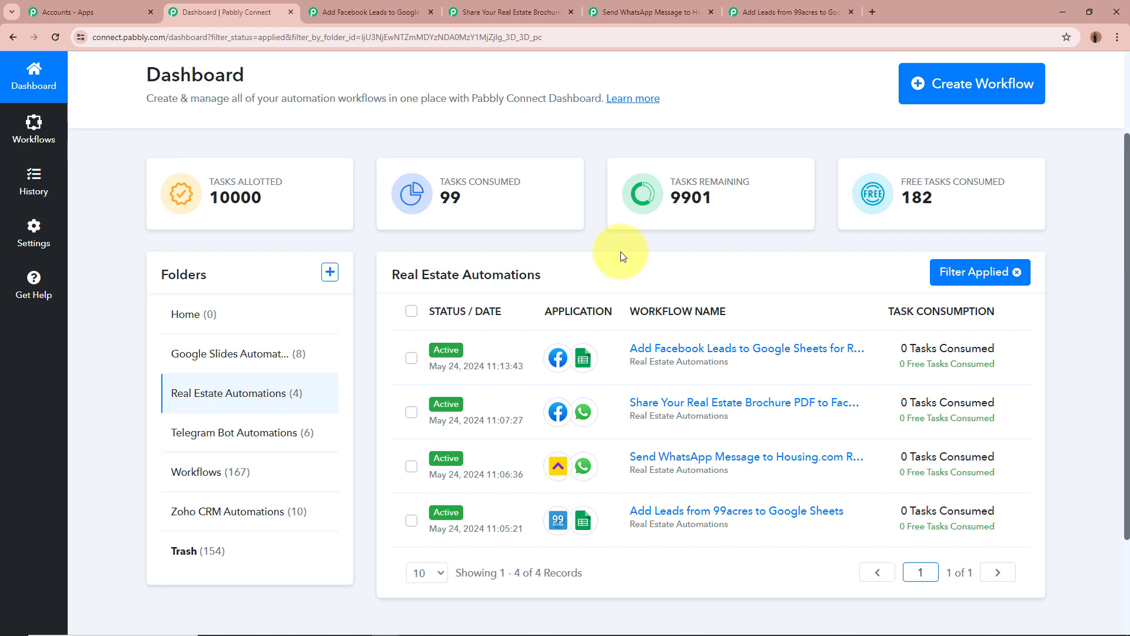
{"action": "scroll", "coordinate": [856, 489], "scroll_direction": "down", "scroll_amount": 2}
{"action": "scroll", "coordinate": [856, 489], "scroll_direction": "up", "scroll_amount": 4}
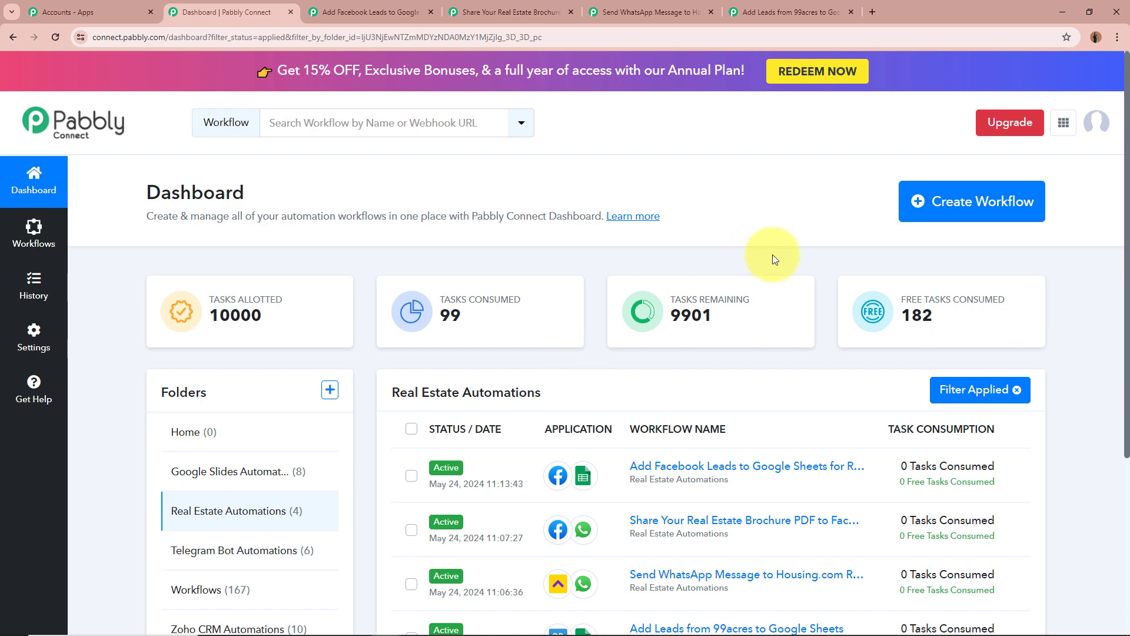
{"action": "left_click", "coordinate": [1004, 202]}
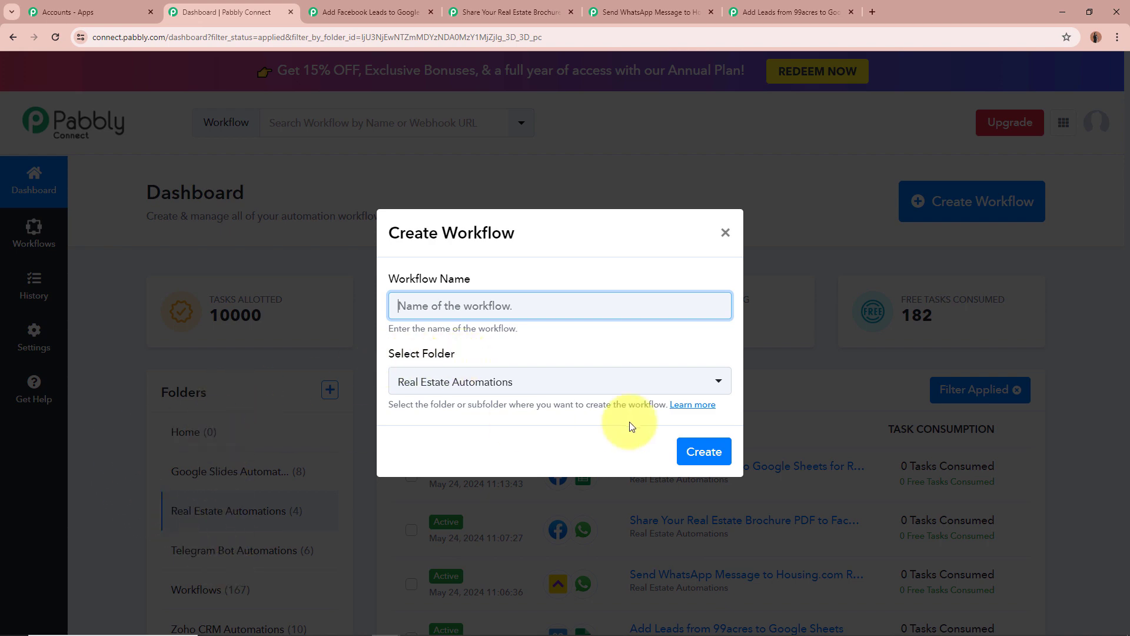
{"action": "left_click", "coordinate": [725, 232]}
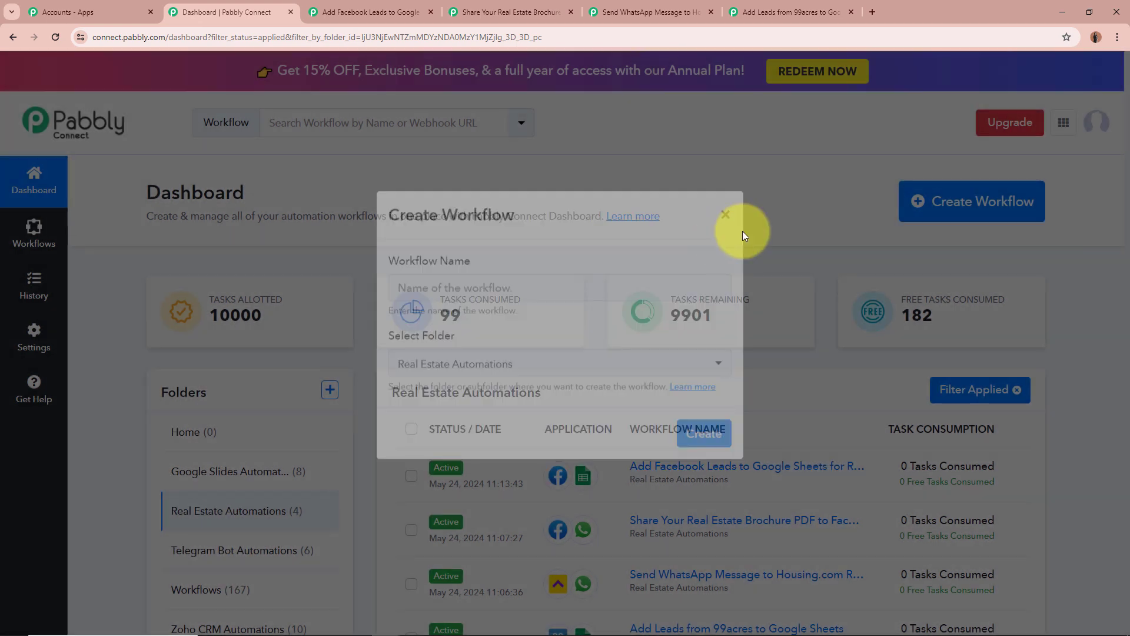
{"action": "scroll", "coordinate": [798, 219], "scroll_direction": "down", "scroll_amount": 2}
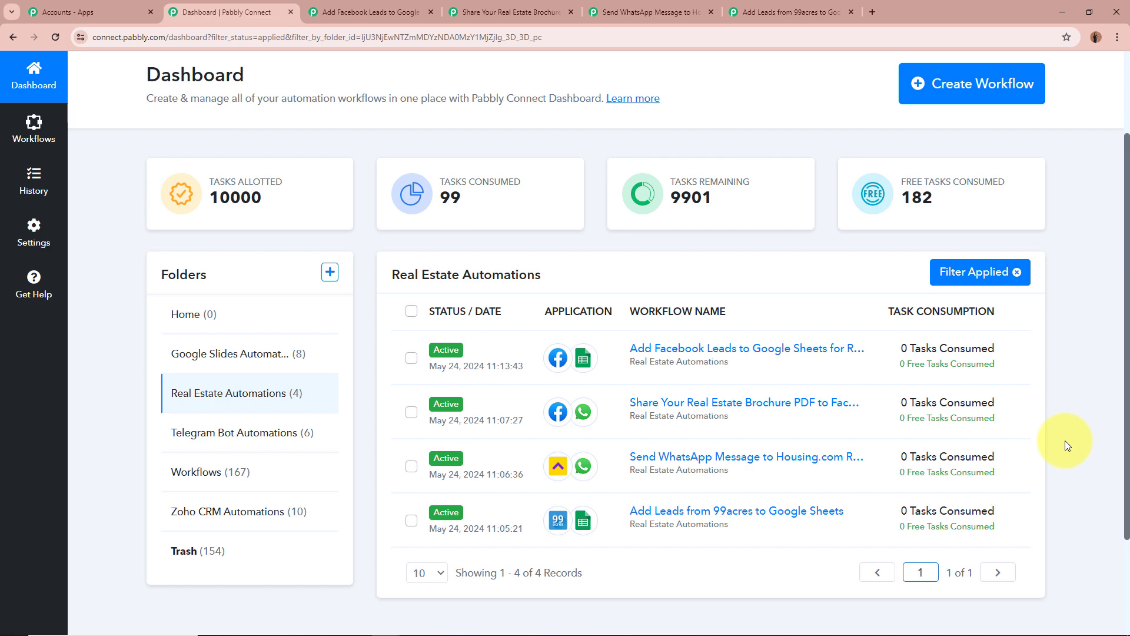
- Open the Add Facebook Leads to Google Sheets workflow and review its Facebook Lead Ads trigger settings
{"action": "left_click", "coordinate": [372, 7]}
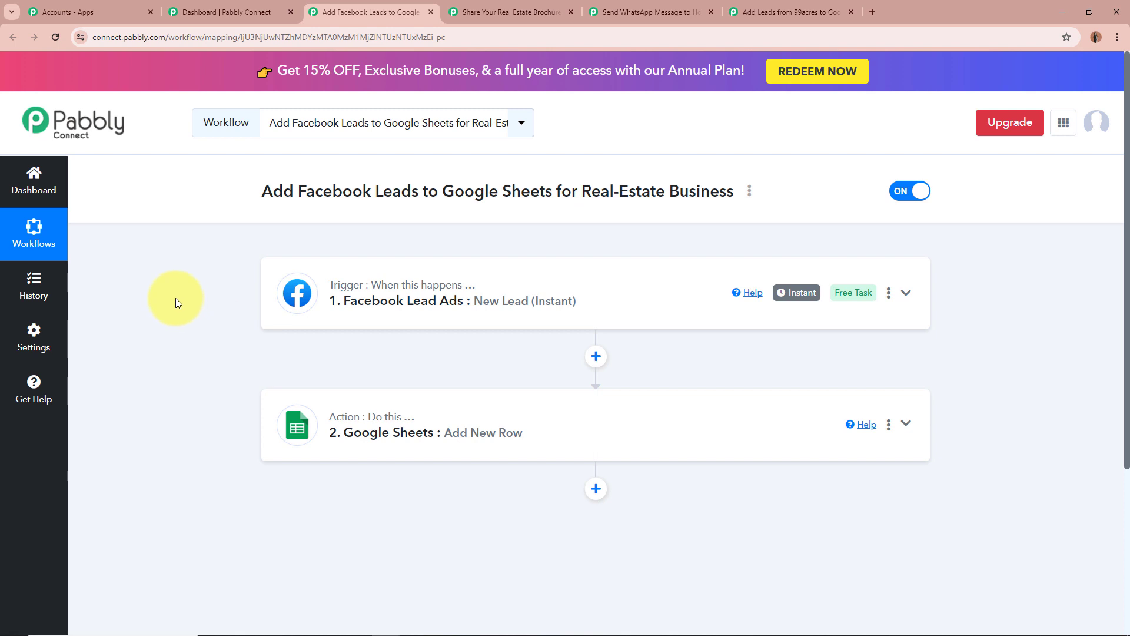
{"action": "left_click", "coordinate": [906, 293]}
{"action": "scroll", "coordinate": [960, 309], "scroll_direction": "down", "scroll_amount": 3}
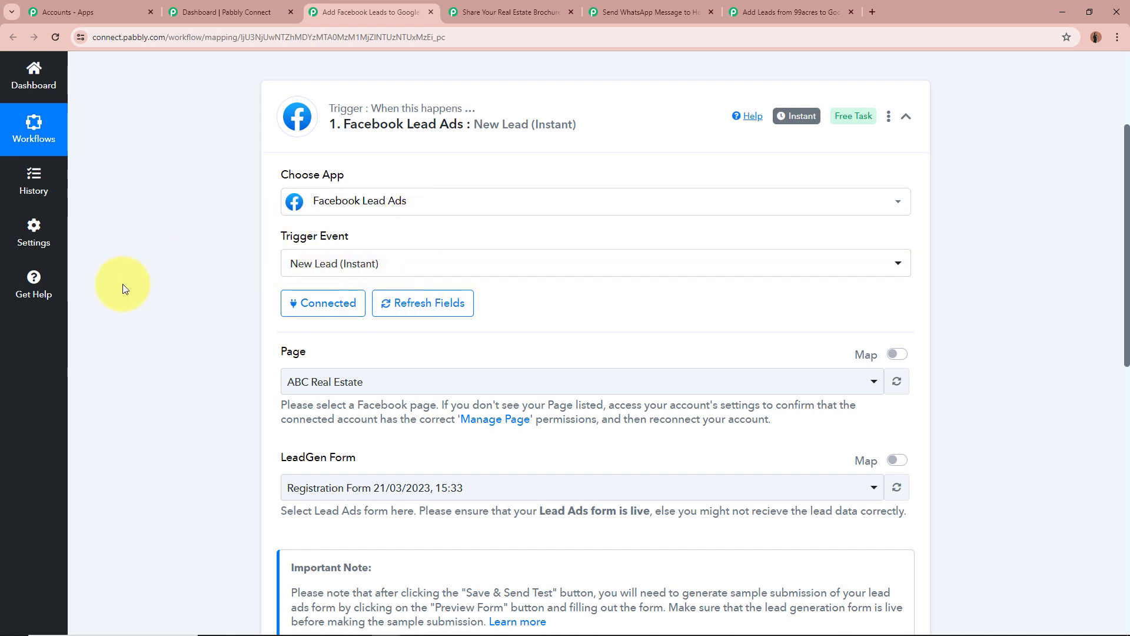
{"action": "scroll", "coordinate": [120, 284], "scroll_direction": "up", "scroll_amount": 1}
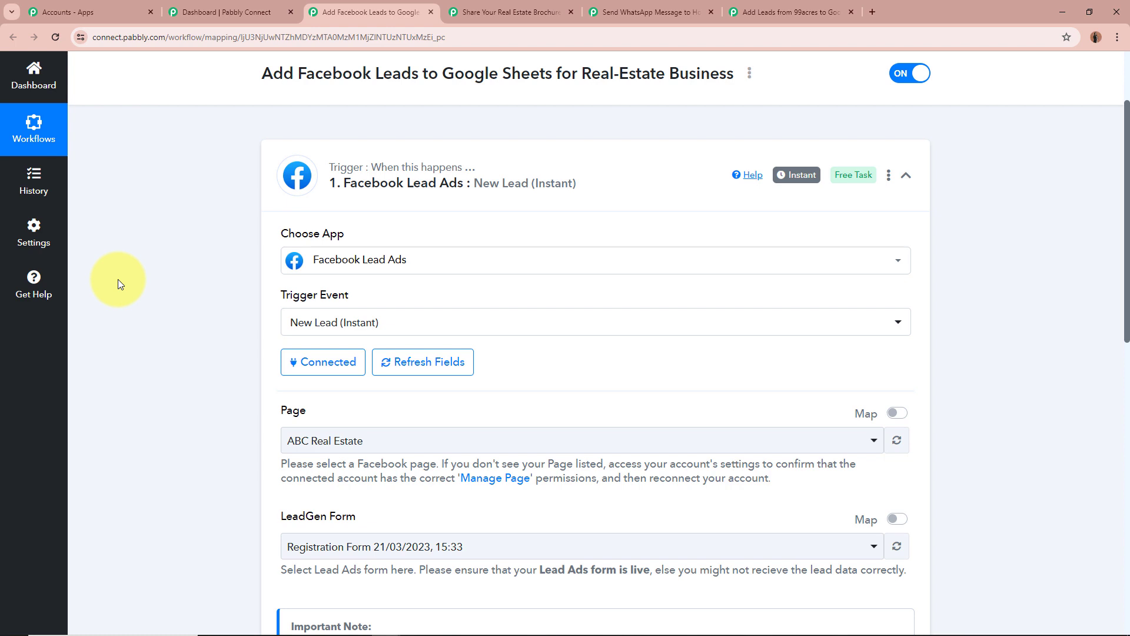
{"action": "scroll", "coordinate": [120, 284], "scroll_direction": "down", "scroll_amount": 4}
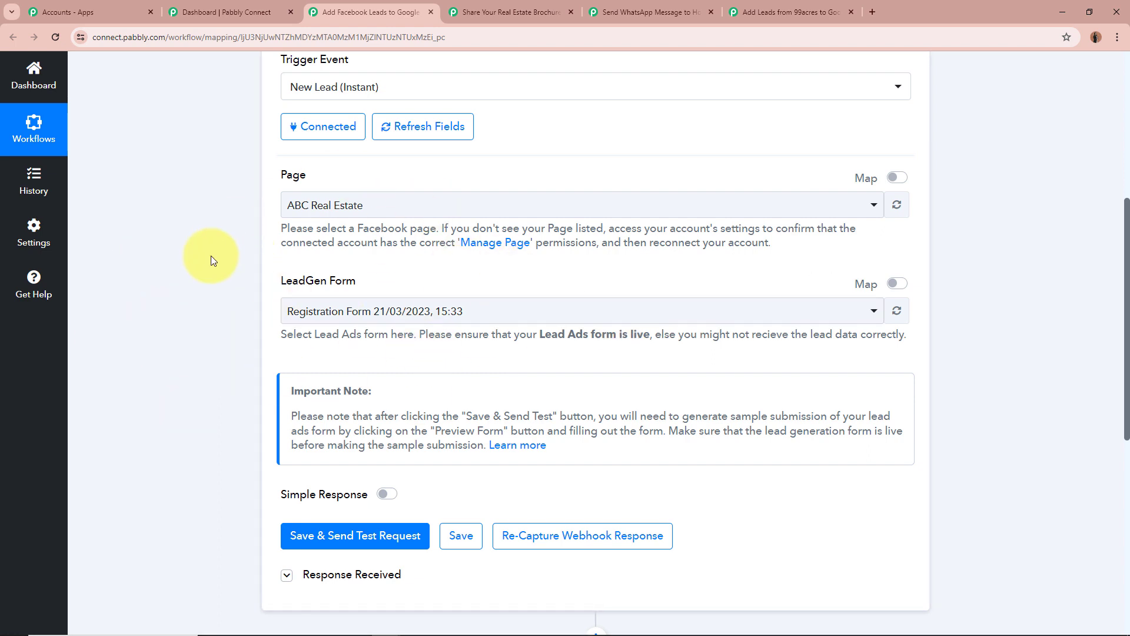
{"action": "scroll", "coordinate": [208, 252], "scroll_direction": "down", "scroll_amount": 2}
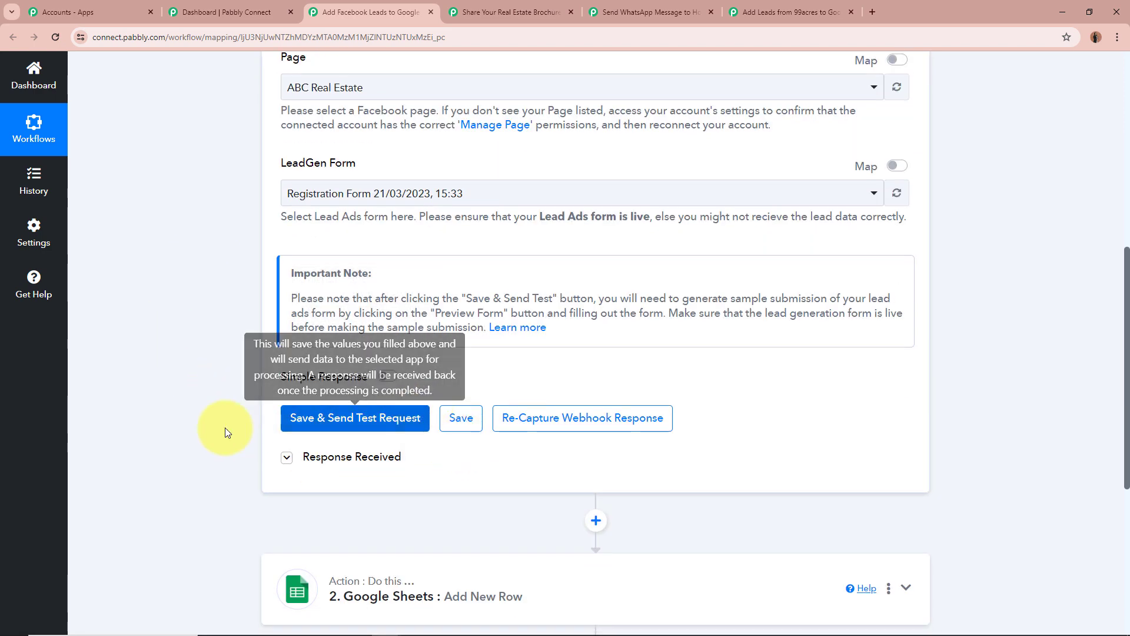
- Examine the email, full name and phone number in the trigger's received response, and collapse the trigger step
{"action": "left_click", "coordinate": [284, 459]}
{"action": "scroll", "coordinate": [213, 407], "scroll_direction": "down", "scroll_amount": 4}
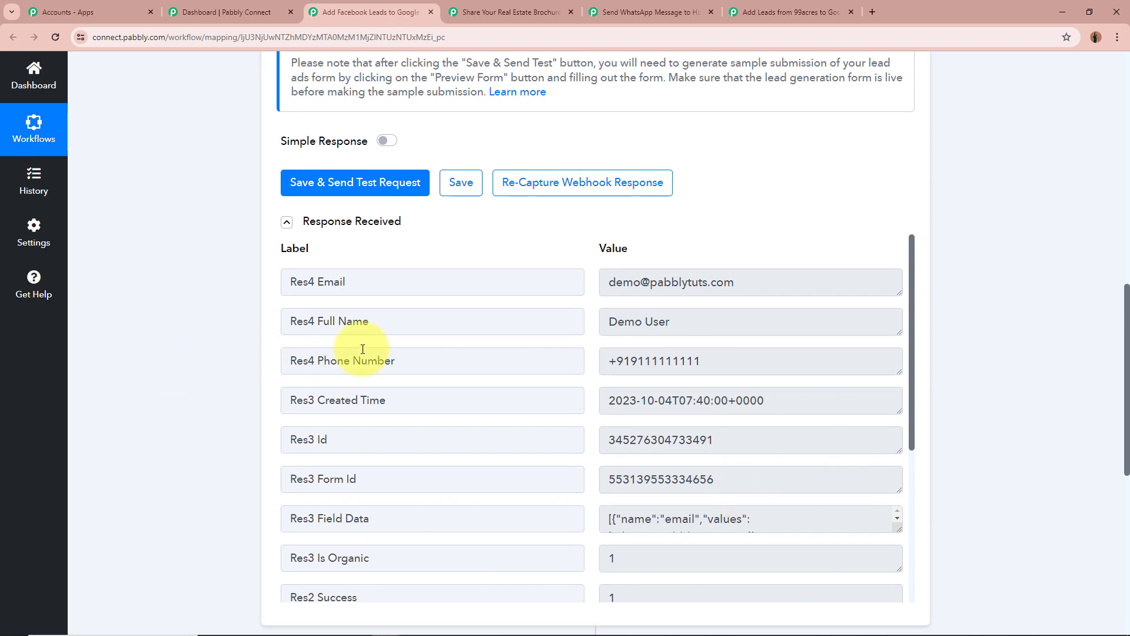
{"action": "left_click_drag", "start_coordinate": [611, 322], "coordinate": [752, 320]}
{"action": "left_click_drag", "start_coordinate": [610, 283], "coordinate": [723, 283]}
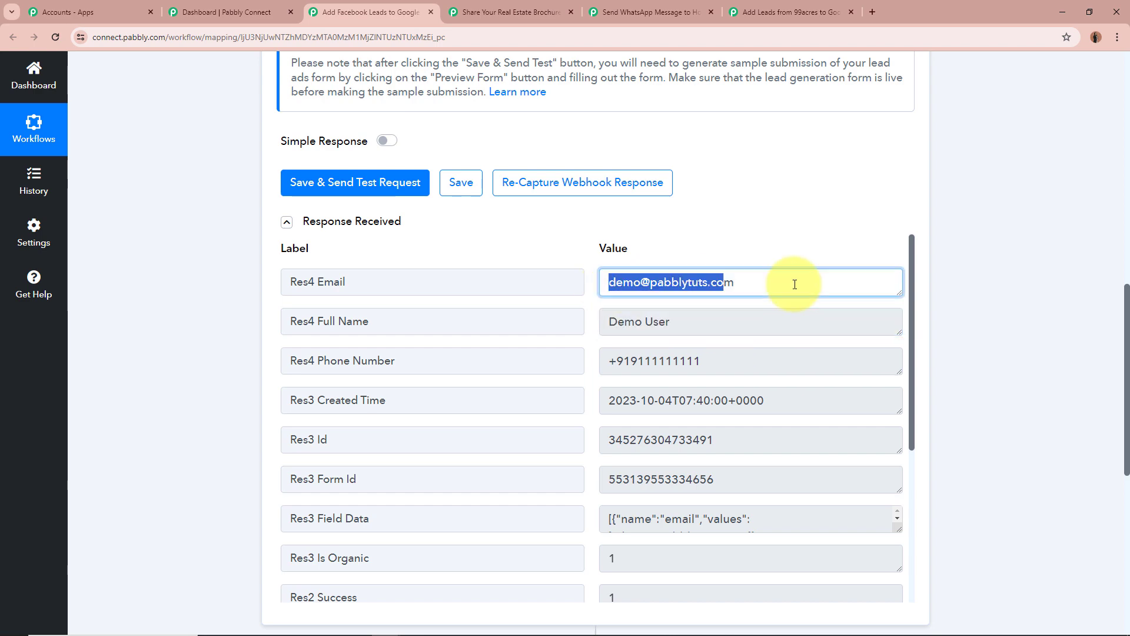
{"action": "left_click_drag", "start_coordinate": [603, 372], "coordinate": [858, 361]}
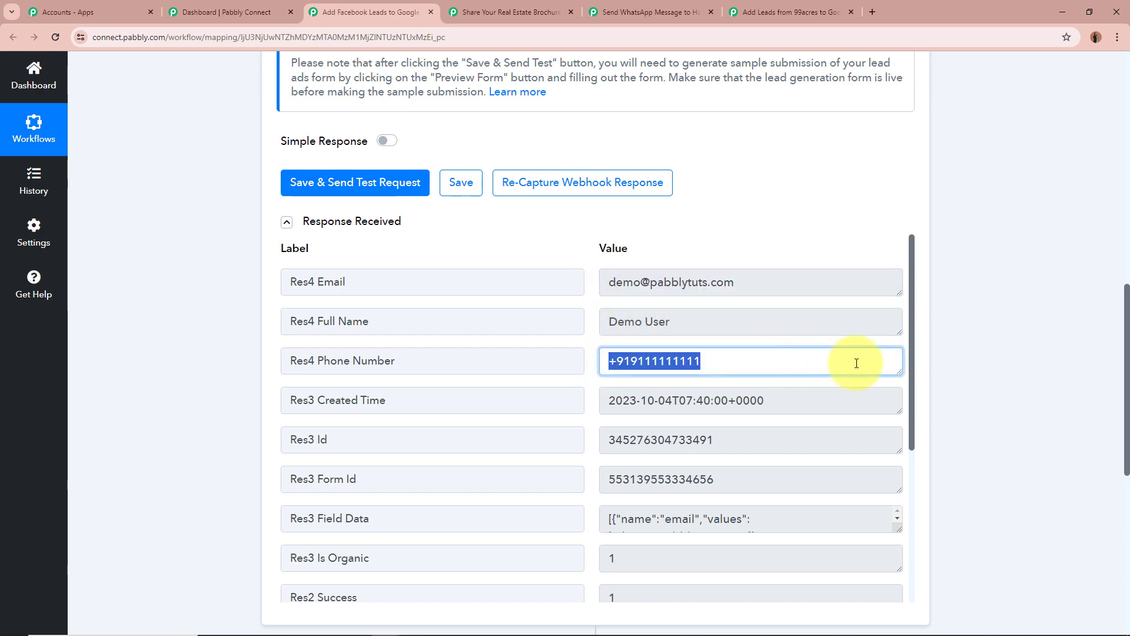
{"action": "left_click", "coordinate": [1008, 357]}
{"action": "scroll", "coordinate": [1008, 357], "scroll_direction": "up", "scroll_amount": 5}
{"action": "scroll", "coordinate": [1008, 357], "scroll_direction": "up", "scroll_amount": 7}
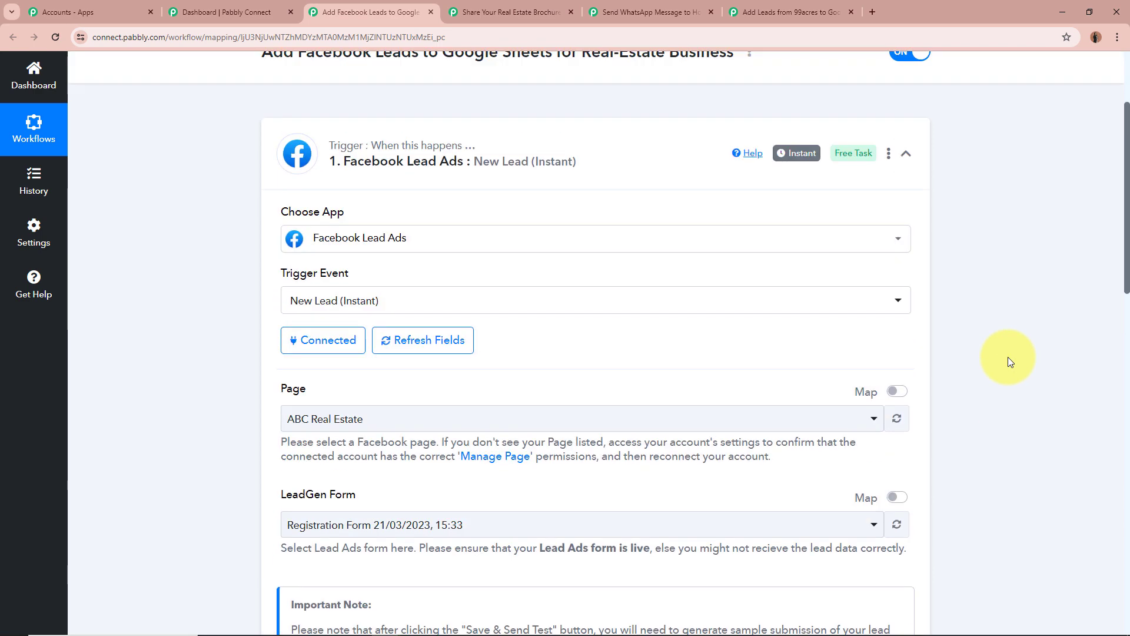
{"action": "left_click", "coordinate": [907, 294]}
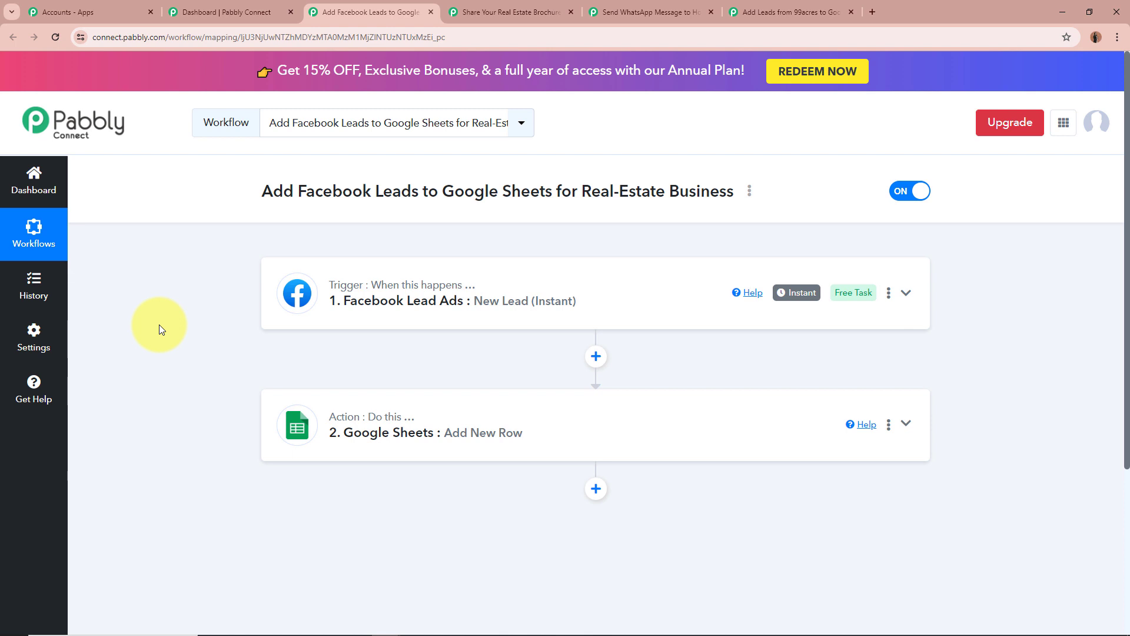
- Expand the Google Sheets Add New Row action and review its connection, spreadsheet and sheet settings
{"action": "scroll", "coordinate": [159, 324], "scroll_direction": "down", "scroll_amount": 1}
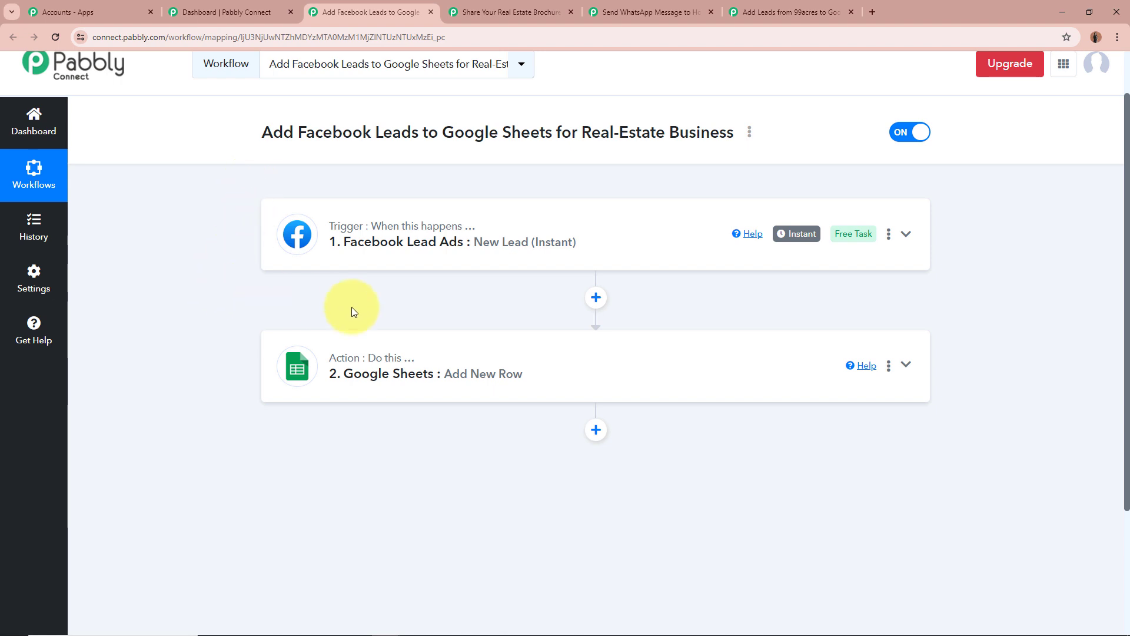
{"action": "left_click", "coordinate": [904, 387]}
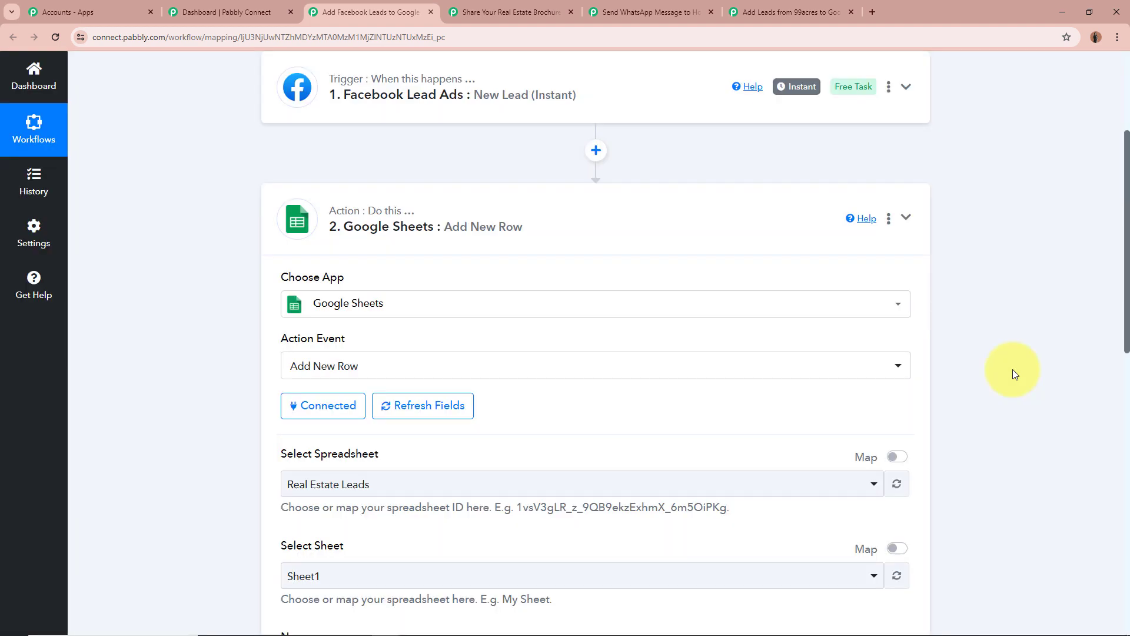
{"action": "mouse_move", "coordinate": [284, 338]}
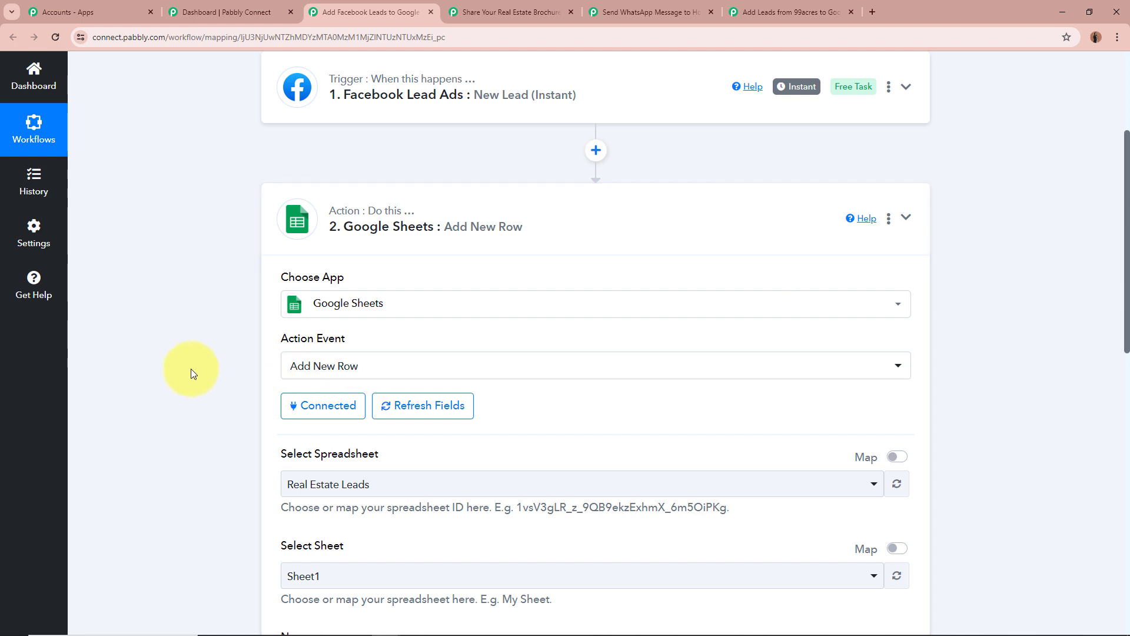
{"action": "scroll", "coordinate": [186, 365], "scroll_direction": "down", "scroll_amount": 2}
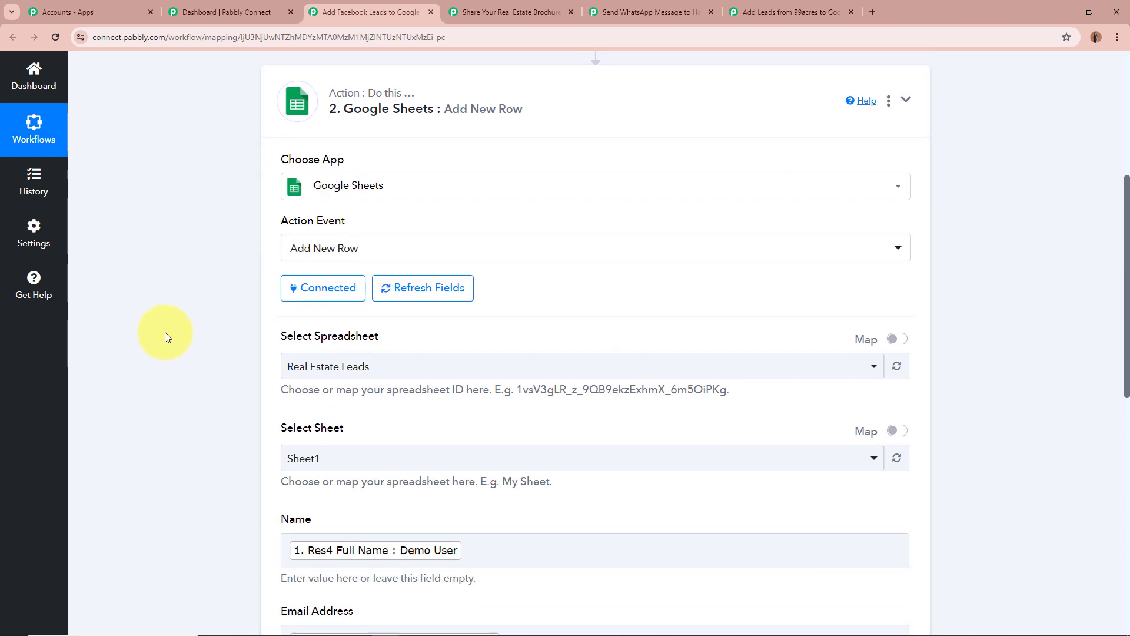
{"action": "scroll", "coordinate": [165, 333], "scroll_direction": "down", "scroll_amount": 2}
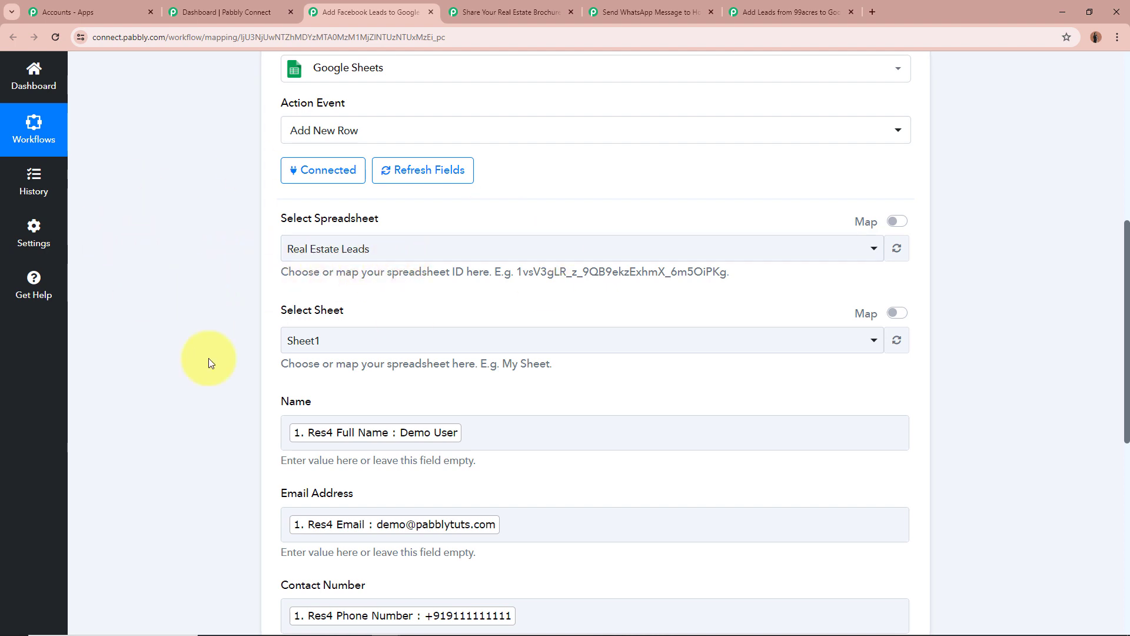
{"action": "scroll", "coordinate": [208, 336], "scroll_direction": "down", "scroll_amount": 2}
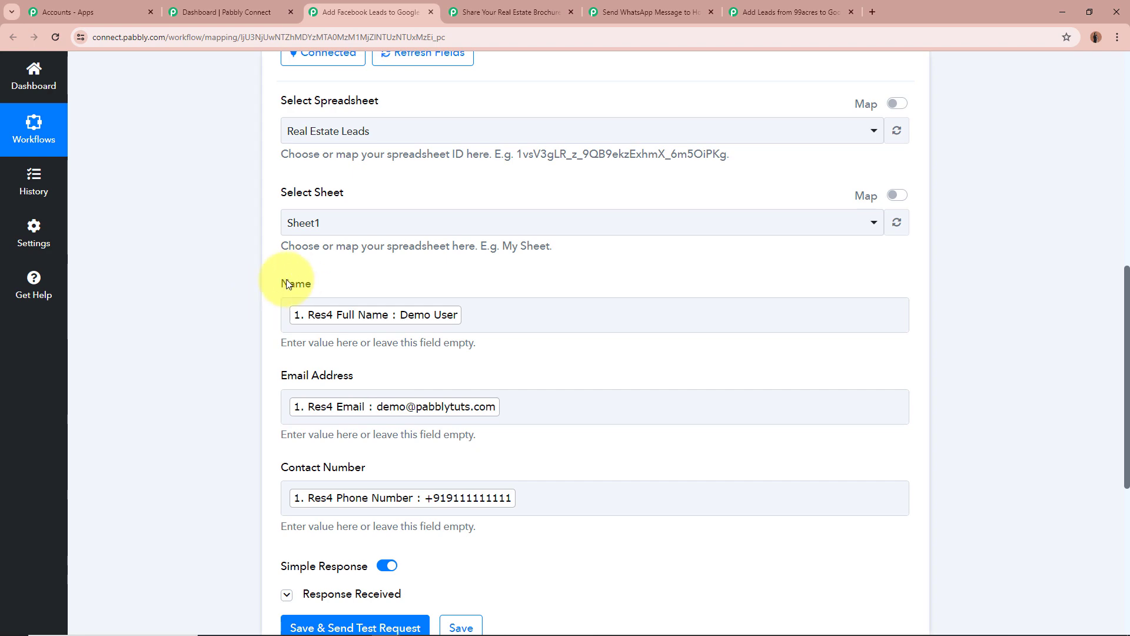
- Review how the Name, Email Address and Contact Number fields are mapped in the Google Sheets action
{"action": "left_click_drag", "start_coordinate": [289, 283], "coordinate": [312, 283]}
{"action": "left_click", "coordinate": [139, 405]}
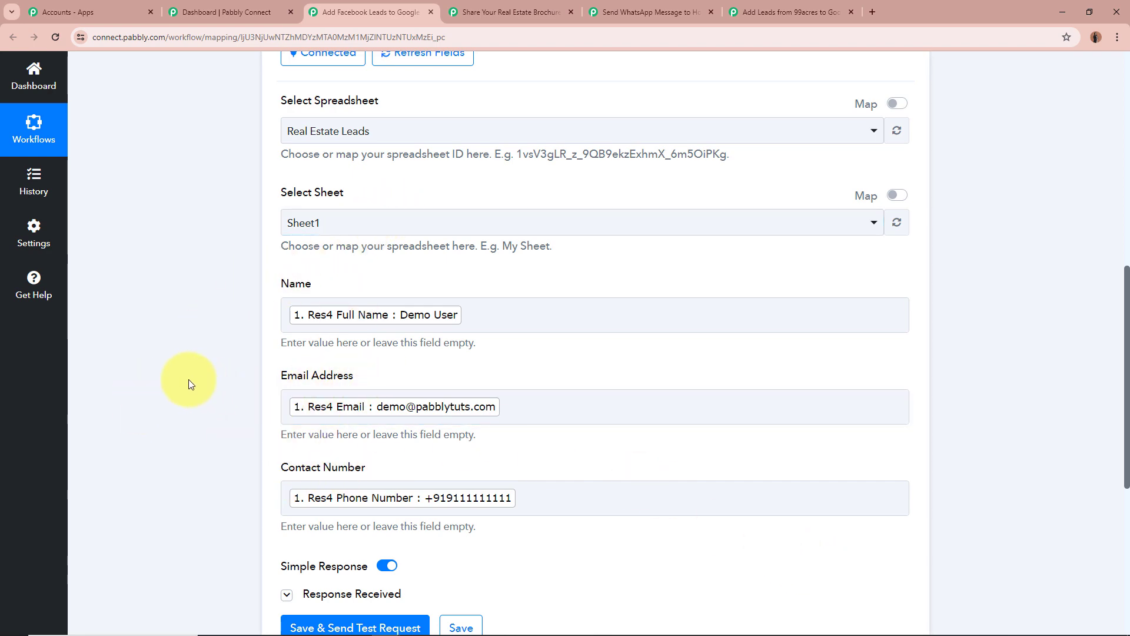
{"action": "scroll", "coordinate": [188, 379], "scroll_direction": "up", "scroll_amount": 5}
{"action": "scroll", "coordinate": [188, 379], "scroll_direction": "up", "scroll_amount": 3}
{"action": "scroll", "coordinate": [148, 372], "scroll_direction": "down", "scroll_amount": 6}
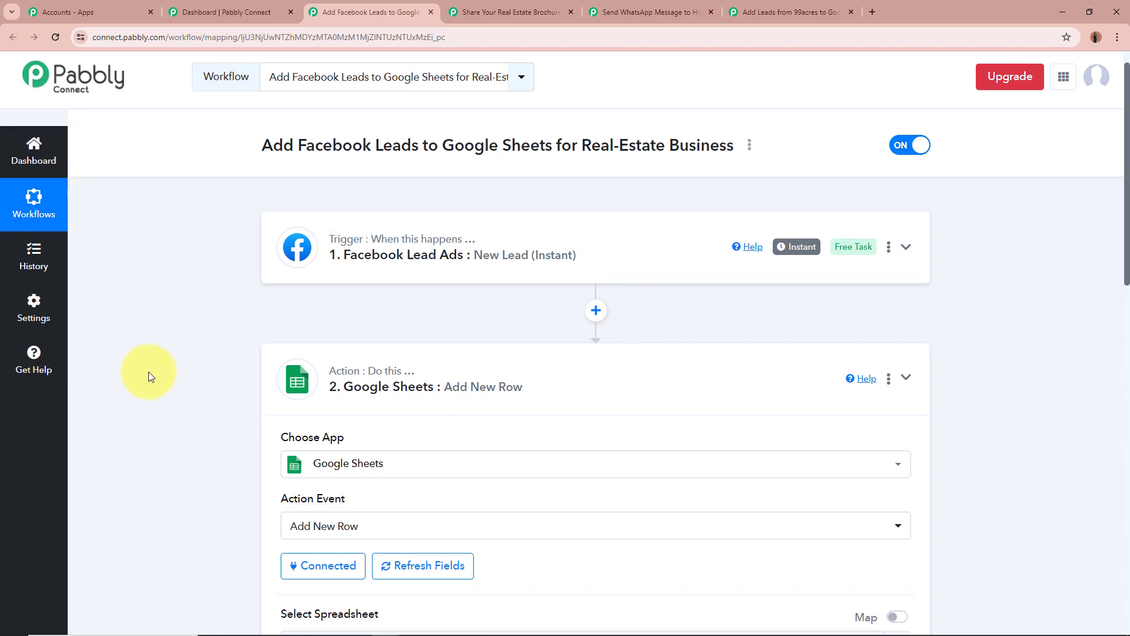
{"action": "scroll", "coordinate": [149, 372], "scroll_direction": "down", "scroll_amount": 1}
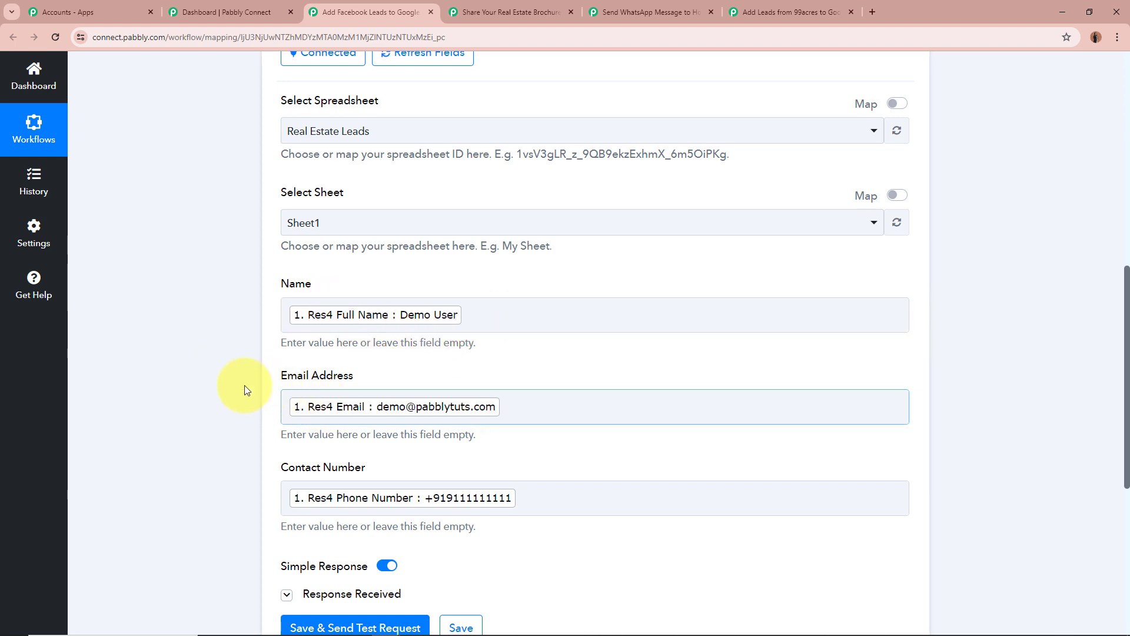
{"action": "scroll", "coordinate": [170, 362], "scroll_direction": "down", "scroll_amount": 2}
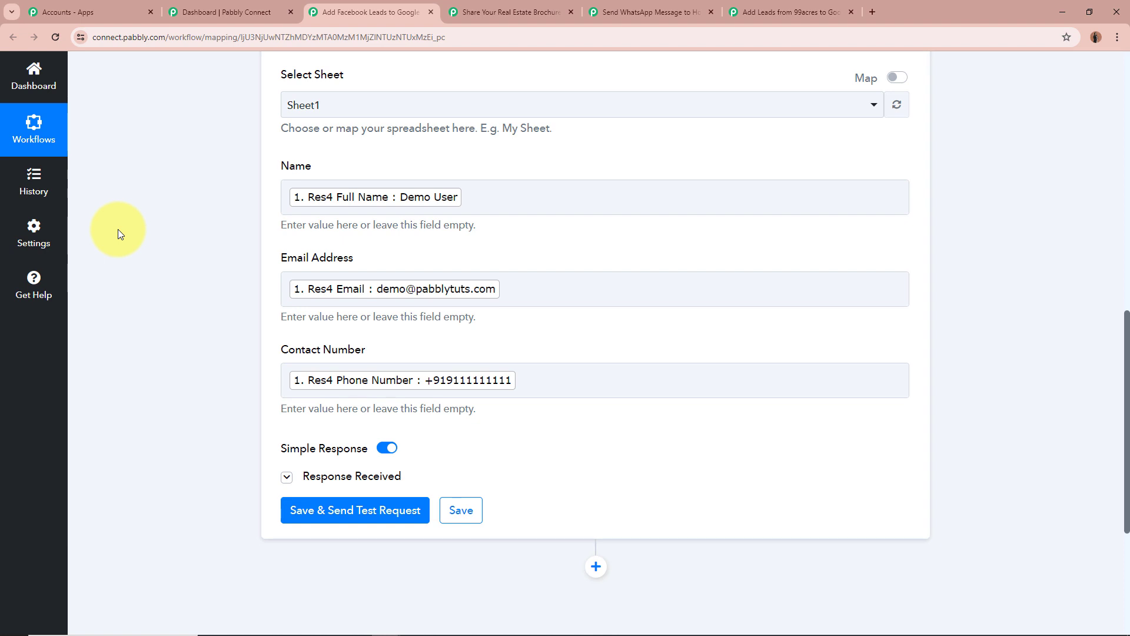
- Insert Res4 Full Name from the Facebook Lead Ads step into the Name field, and remove the duplicate entry
{"action": "left_click", "coordinate": [582, 187]}
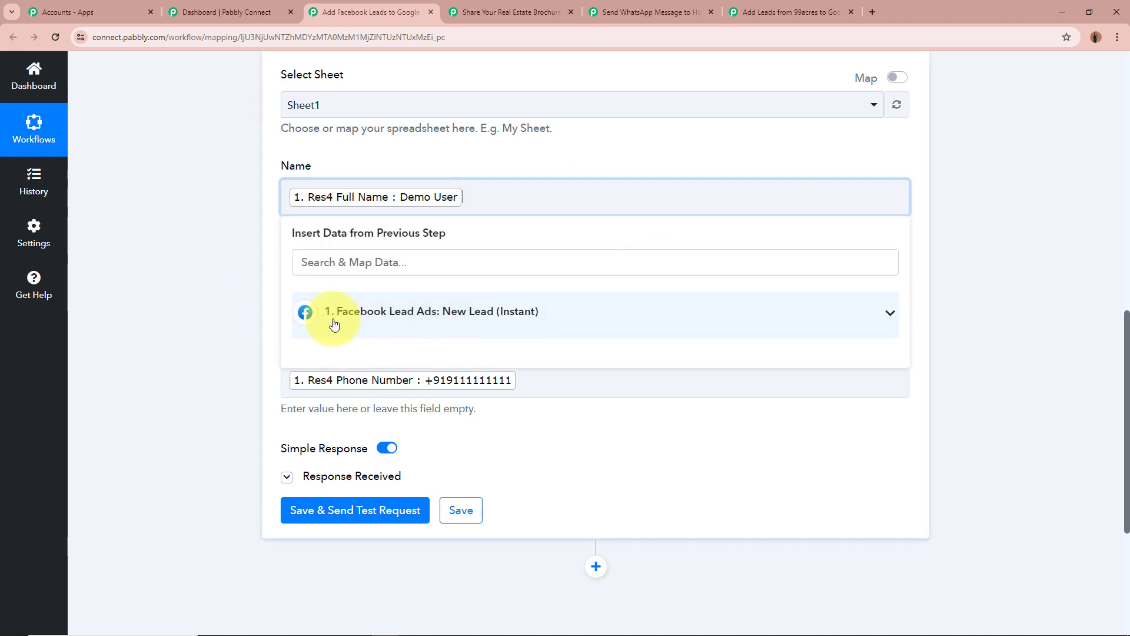
{"action": "left_click", "coordinate": [889, 312]}
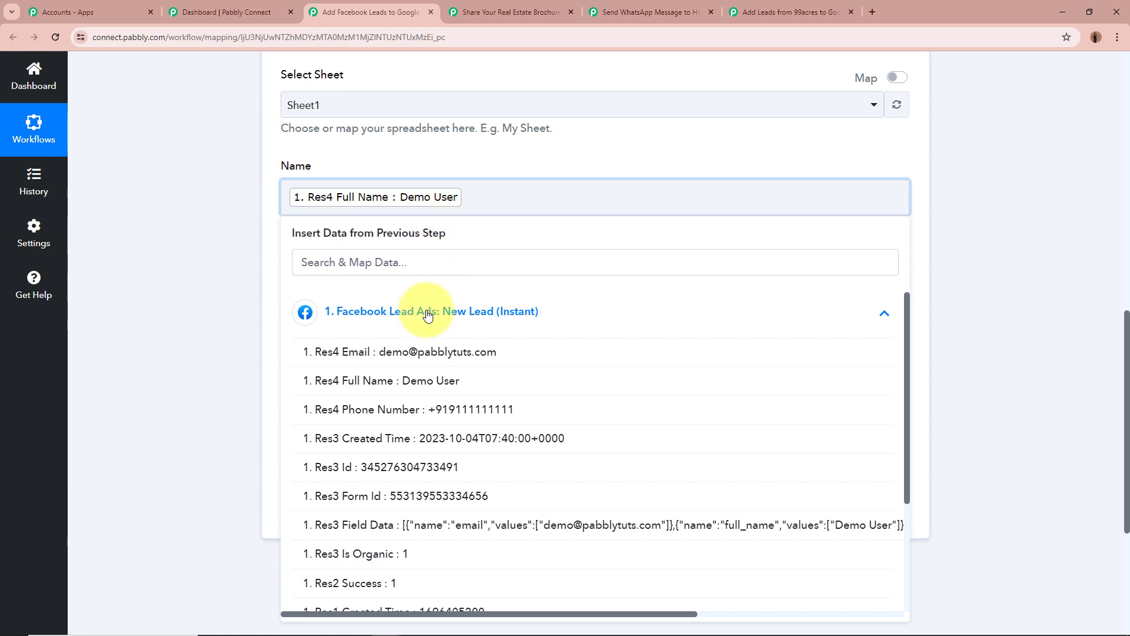
{"action": "left_click", "coordinate": [455, 382]}
{"action": "key", "text": "BackSpace"}
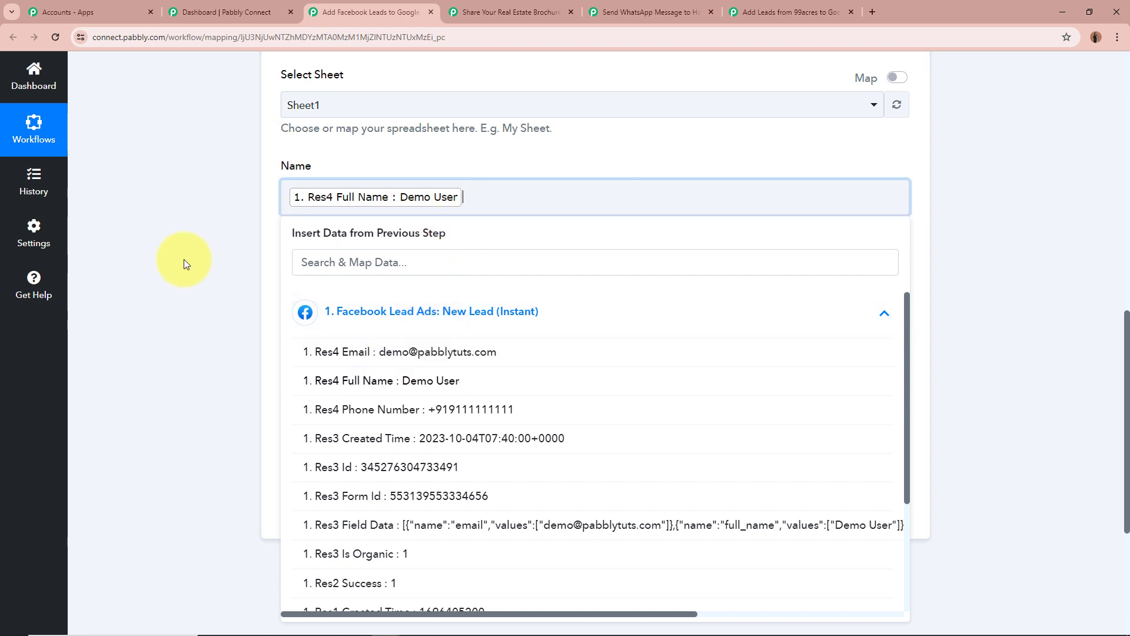
{"action": "left_click", "coordinate": [183, 259]}
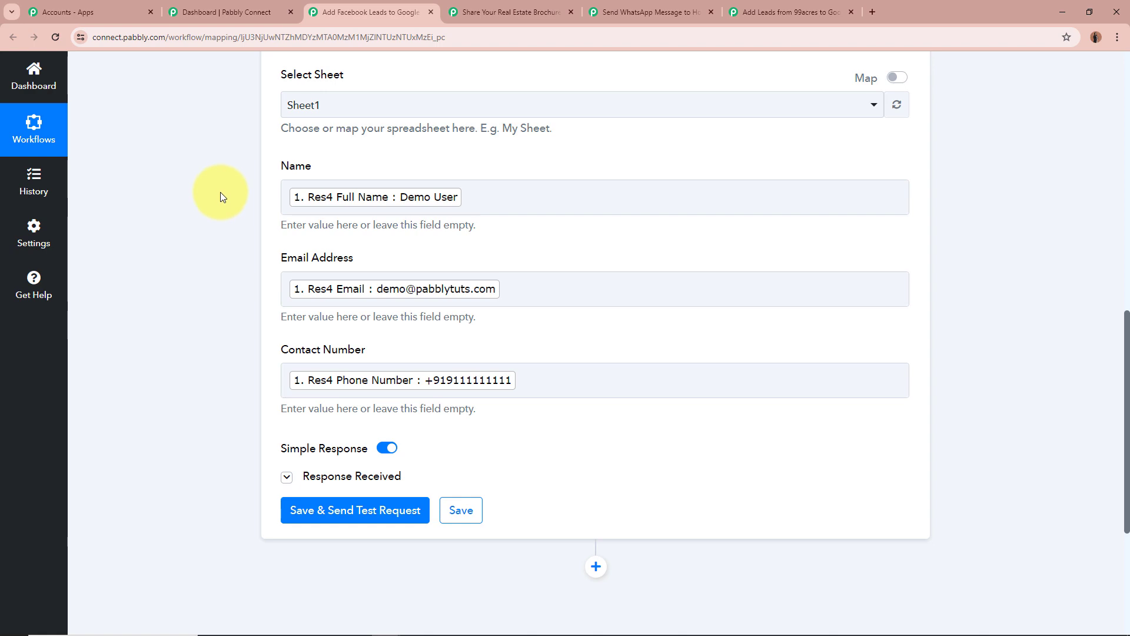
{"action": "scroll", "coordinate": [218, 194], "scroll_direction": "up", "scroll_amount": 10}
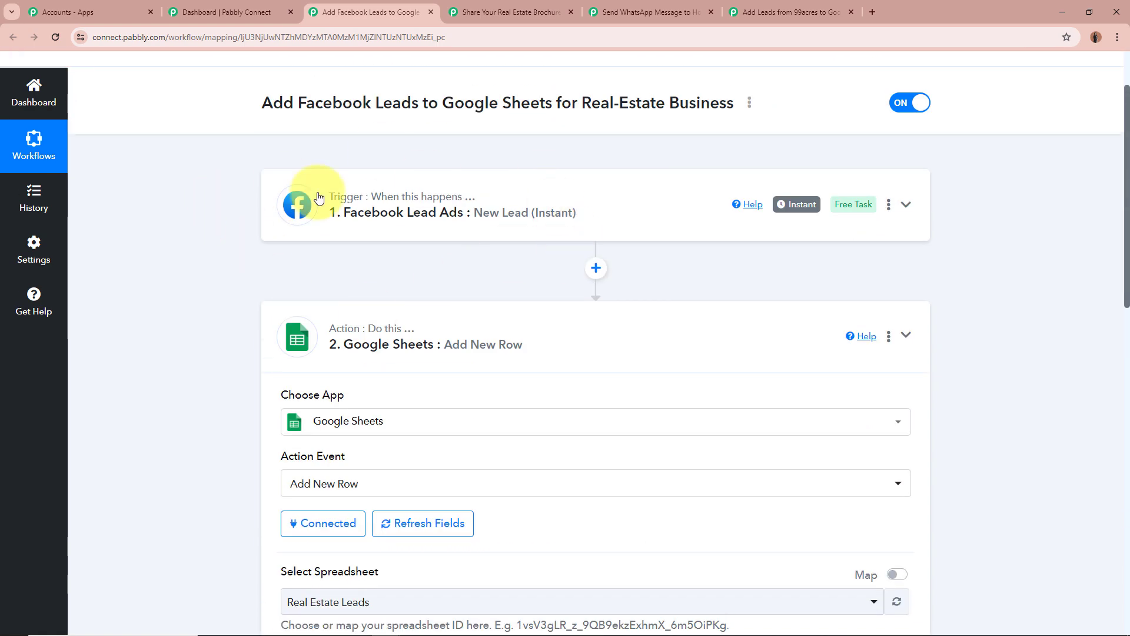
{"action": "scroll", "coordinate": [193, 296], "scroll_direction": "down", "scroll_amount": 10}
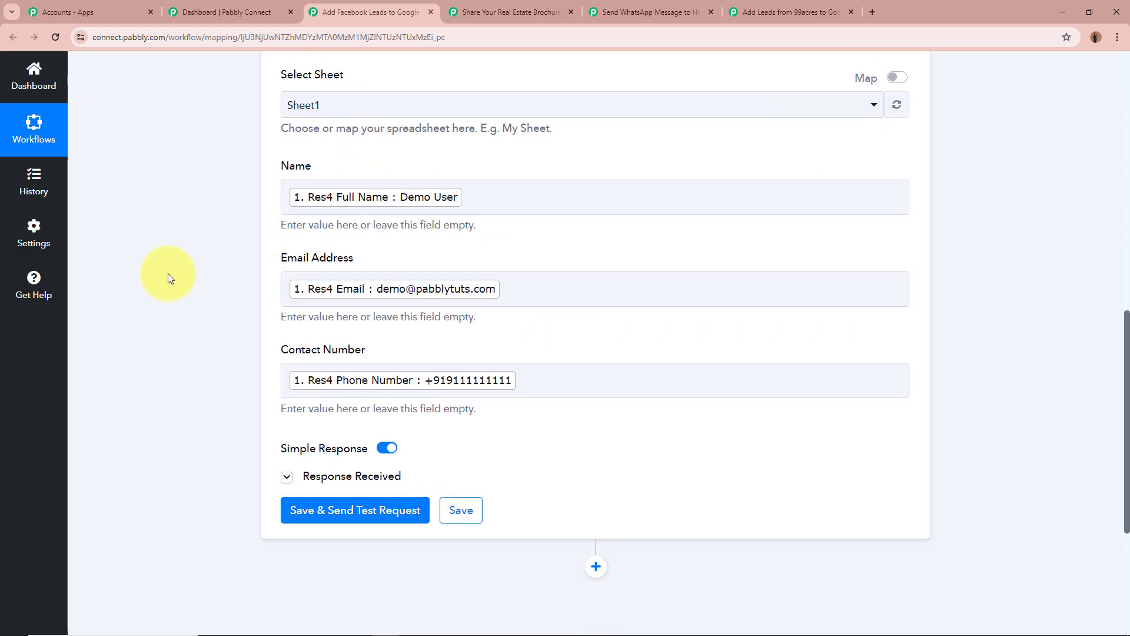
- Examine the received response of the Google Sheets Add New Row action, and collapse the action step
{"action": "scroll", "coordinate": [265, 353], "scroll_direction": "down", "scroll_amount": 3}
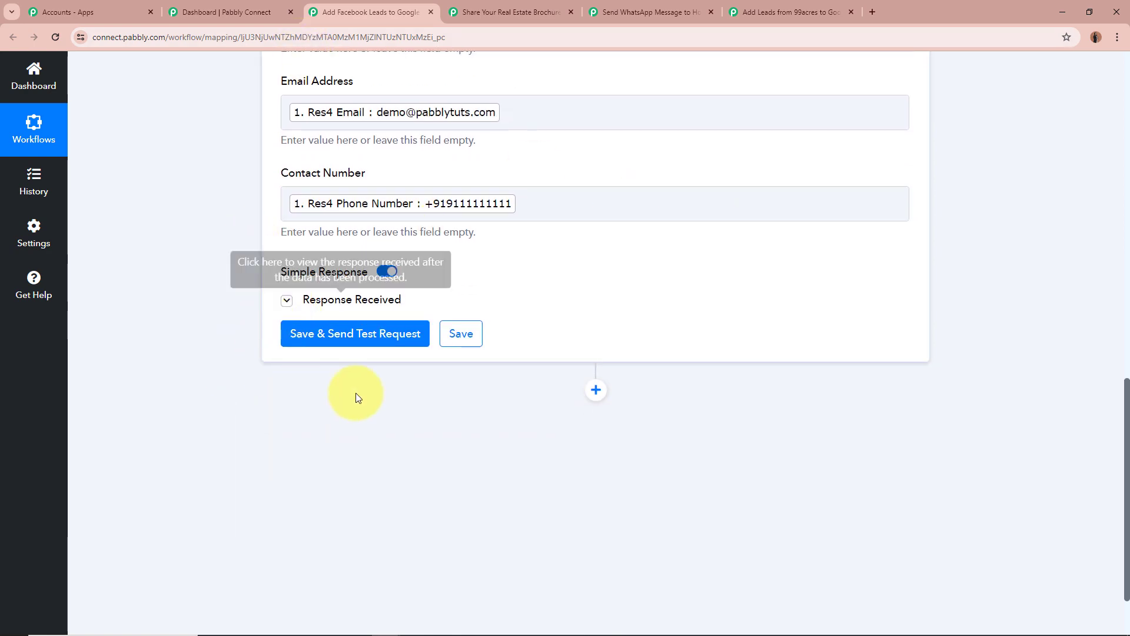
{"action": "left_click", "coordinate": [287, 300]}
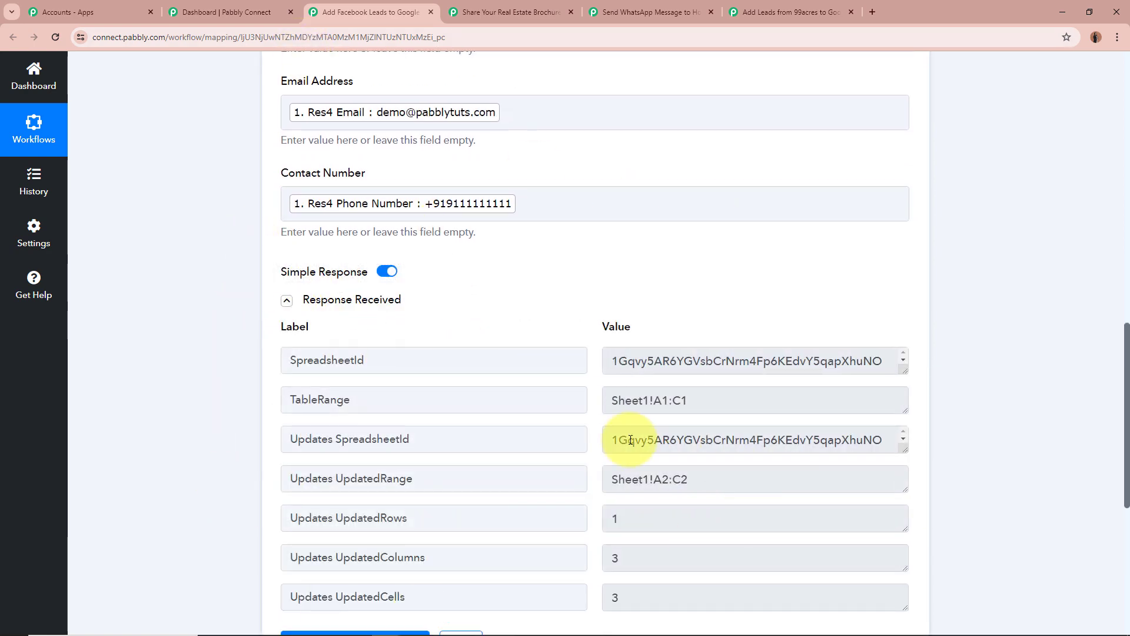
{"action": "scroll", "coordinate": [255, 409], "scroll_direction": "down", "scroll_amount": 2}
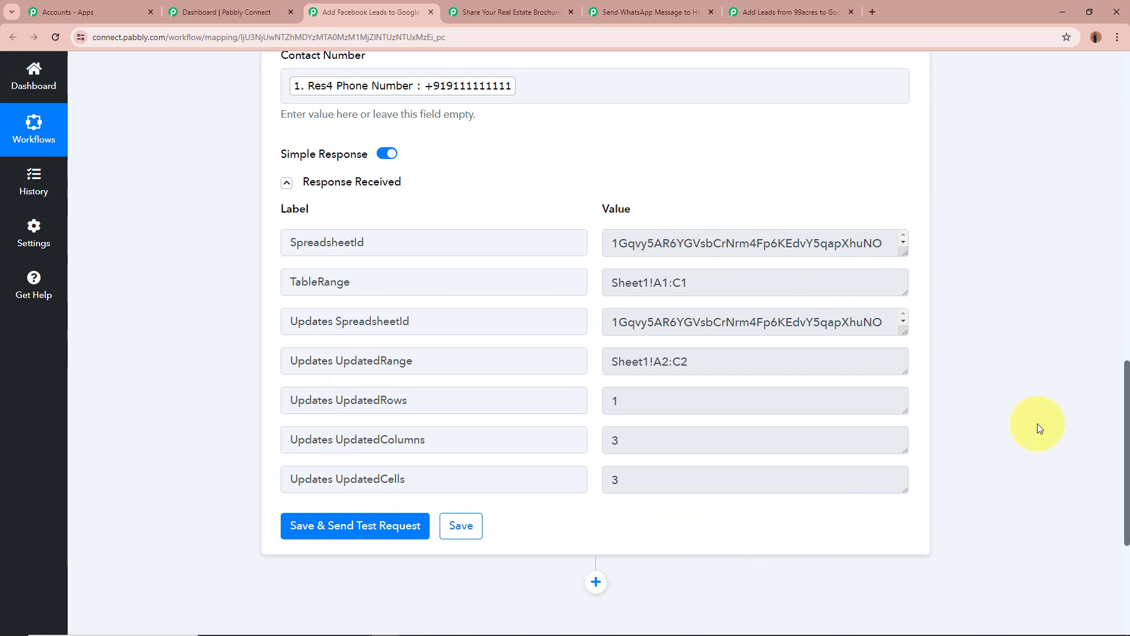
{"action": "scroll", "coordinate": [1037, 423], "scroll_direction": "up", "scroll_amount": 15}
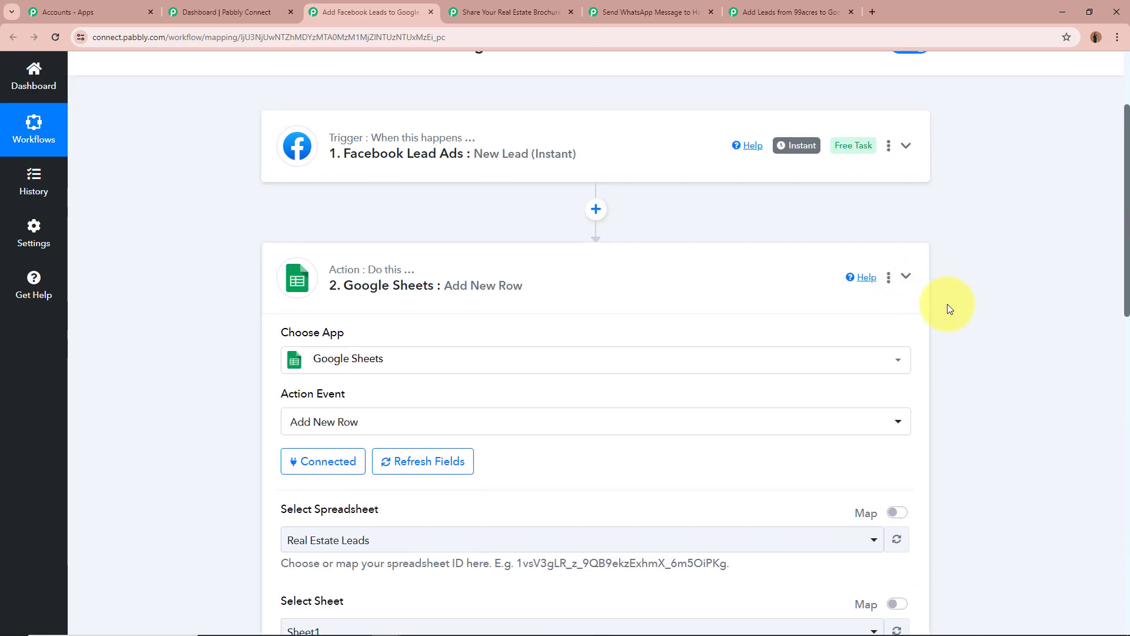
{"action": "left_click", "coordinate": [905, 277]}
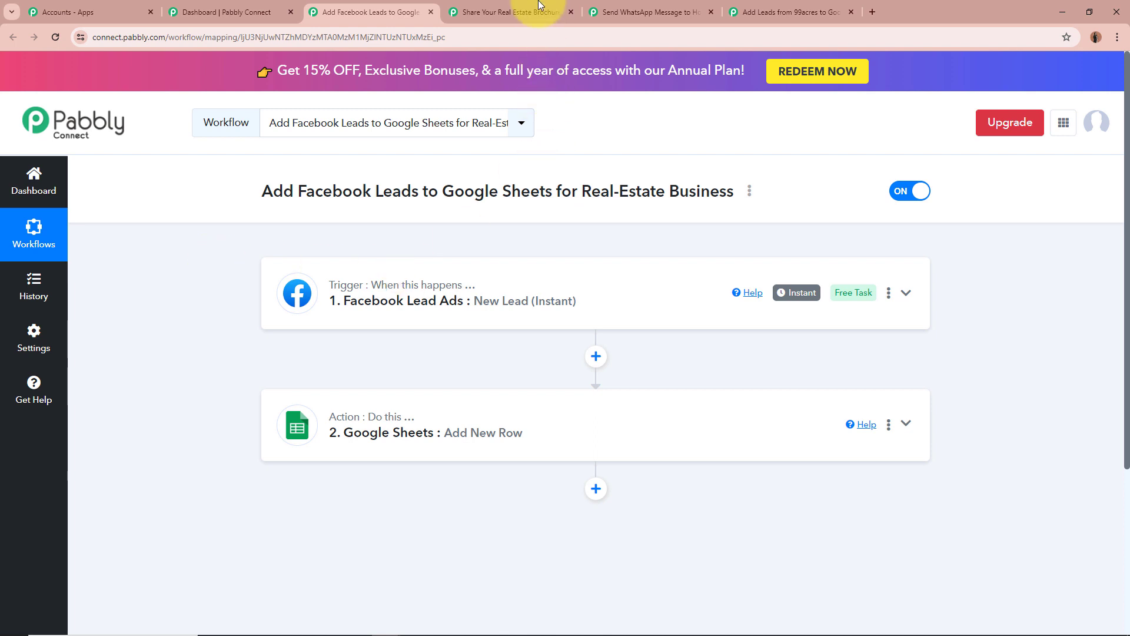
- Switch to the real estate brochure PDF workflow and review its Facebook Lead Ads trigger's connection, page and LeadGen form
{"action": "left_click", "coordinate": [508, 12]}
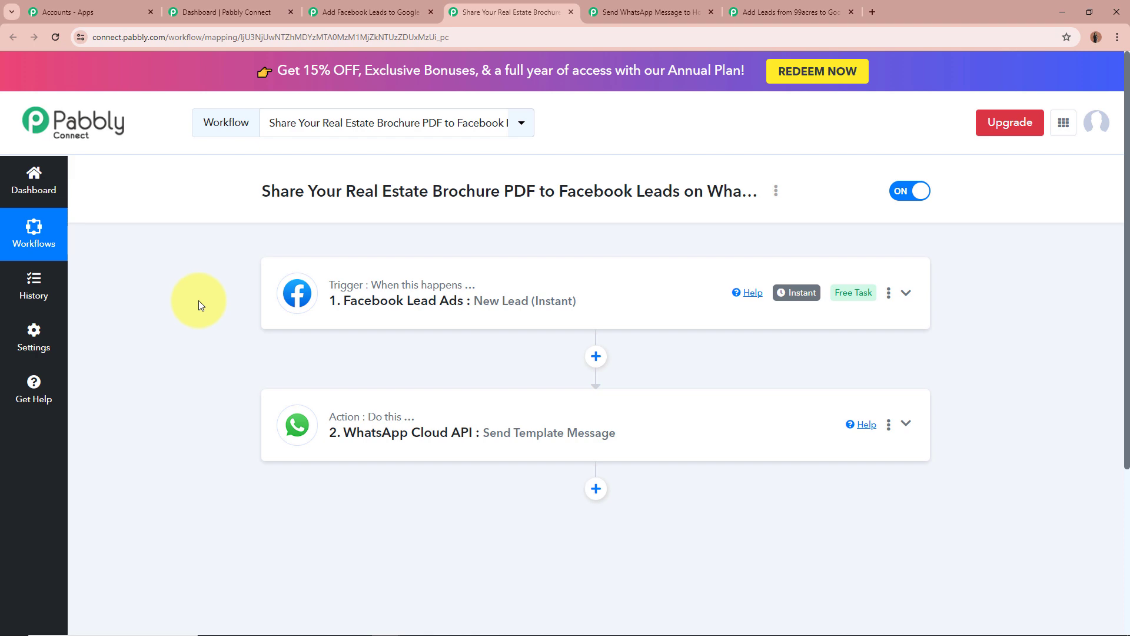
{"action": "left_click", "coordinate": [447, 293]}
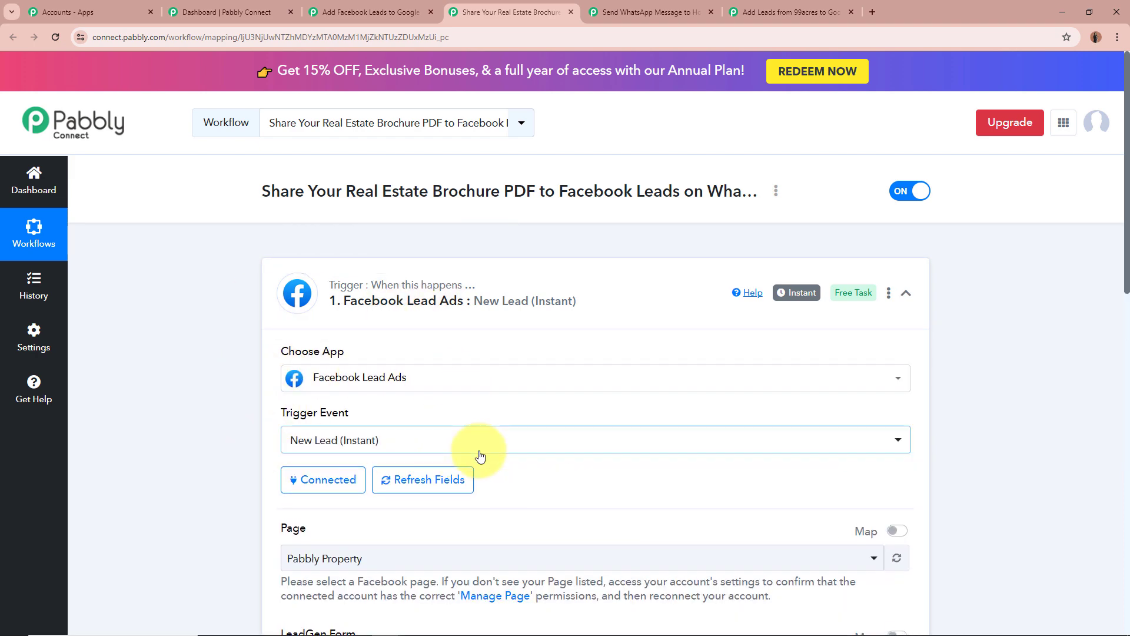
{"action": "scroll", "coordinate": [139, 464], "scroll_direction": "down", "scroll_amount": 2}
{"action": "scroll", "coordinate": [594, 318], "scroll_direction": "down", "scroll_amount": 2}
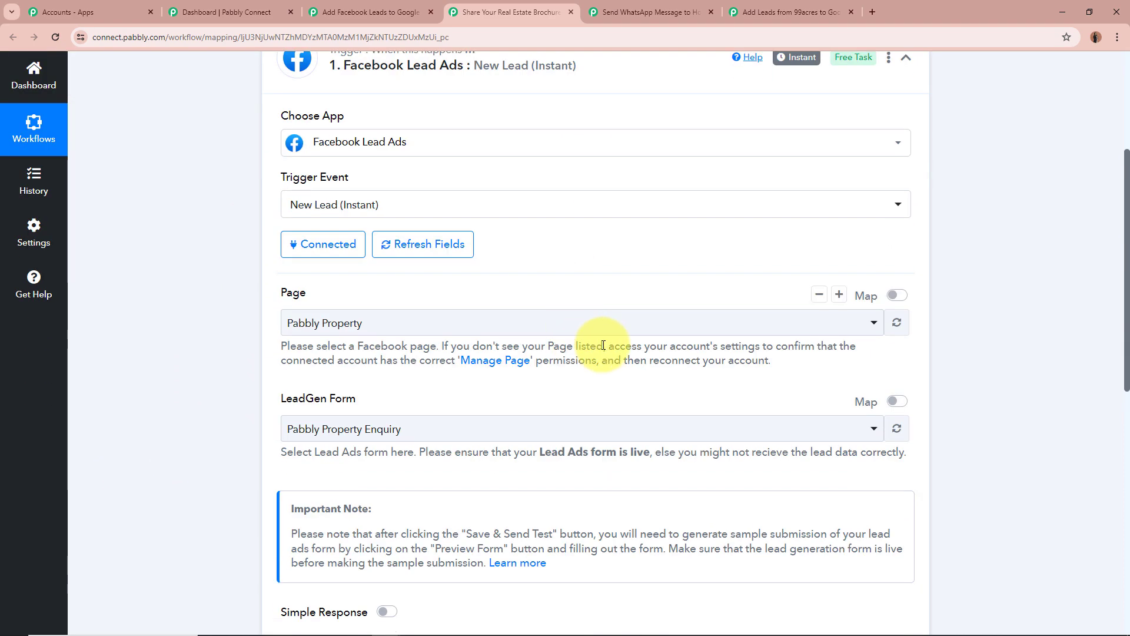
{"action": "scroll", "coordinate": [968, 418], "scroll_direction": "down", "scroll_amount": 3}
{"action": "scroll", "coordinate": [966, 418], "scroll_direction": "down", "scroll_amount": 3}
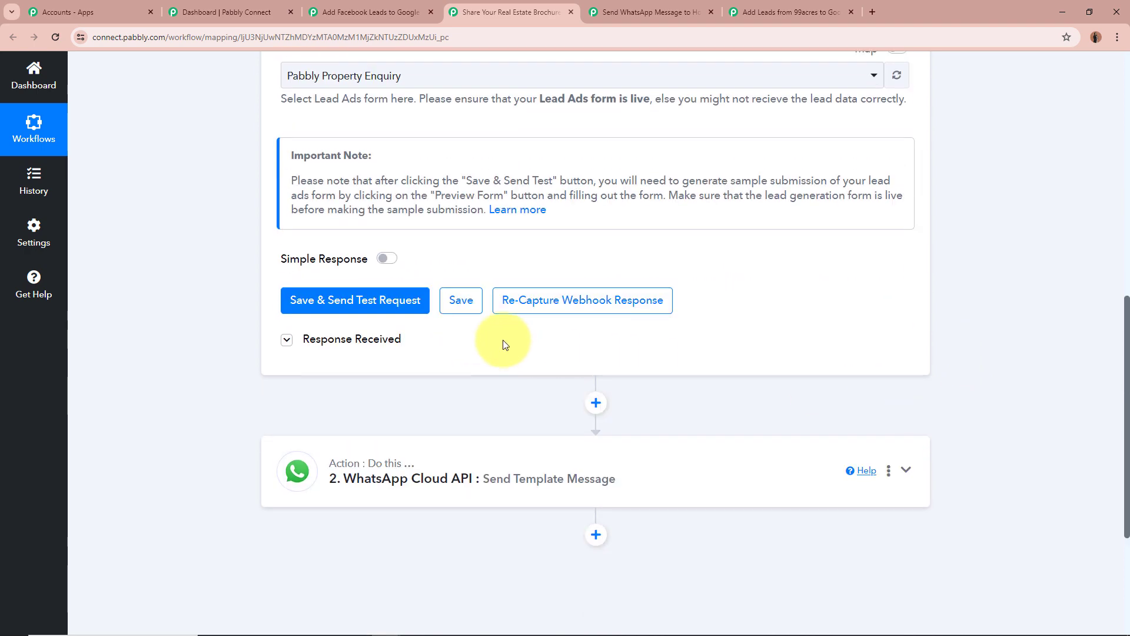
- Examine the lead's full name, email and phone number in the trigger's received response, and collapse the trigger step
{"action": "left_click", "coordinate": [286, 340]}
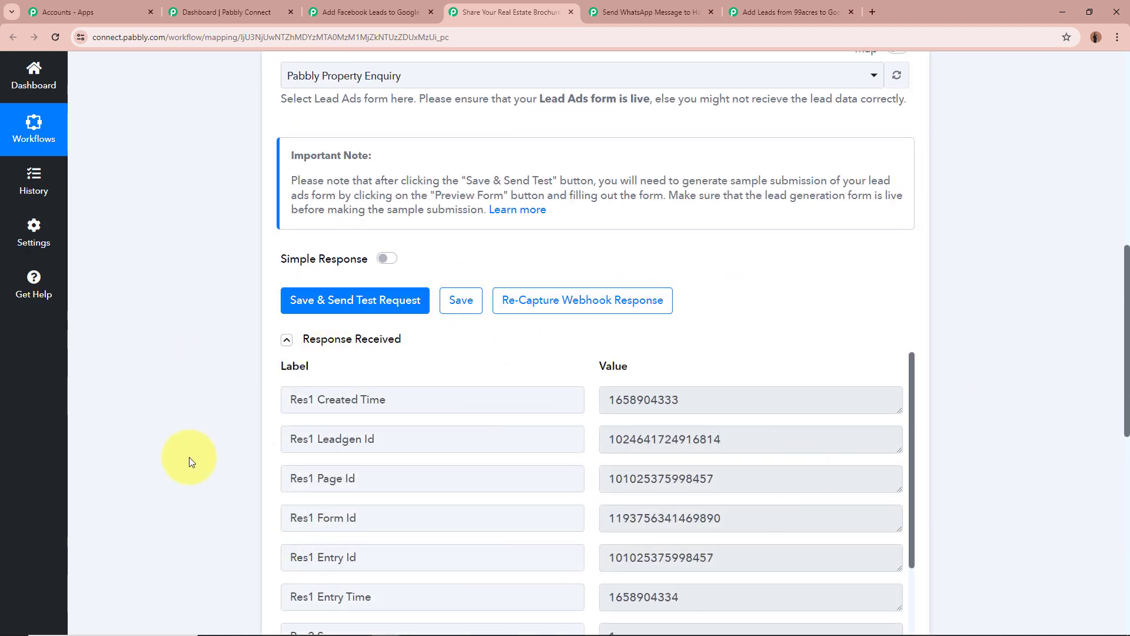
{"action": "scroll", "coordinate": [371, 536], "scroll_direction": "down", "scroll_amount": 3}
{"action": "scroll", "coordinate": [666, 383], "scroll_direction": "down", "scroll_amount": 3}
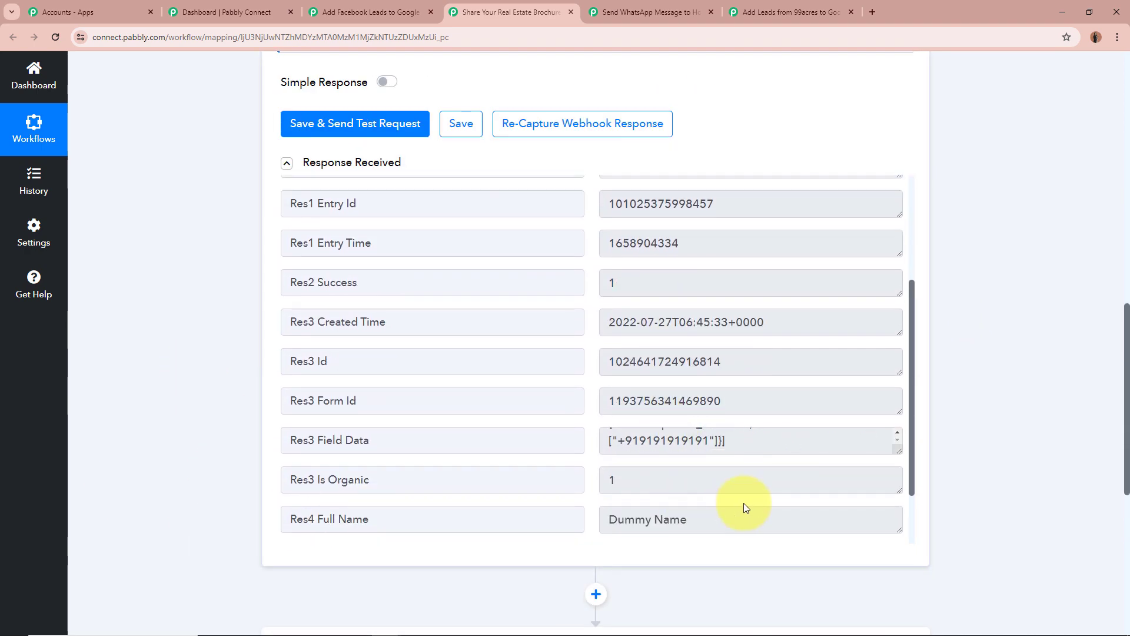
{"action": "scroll", "coordinate": [740, 504], "scroll_direction": "down", "scroll_amount": 2}
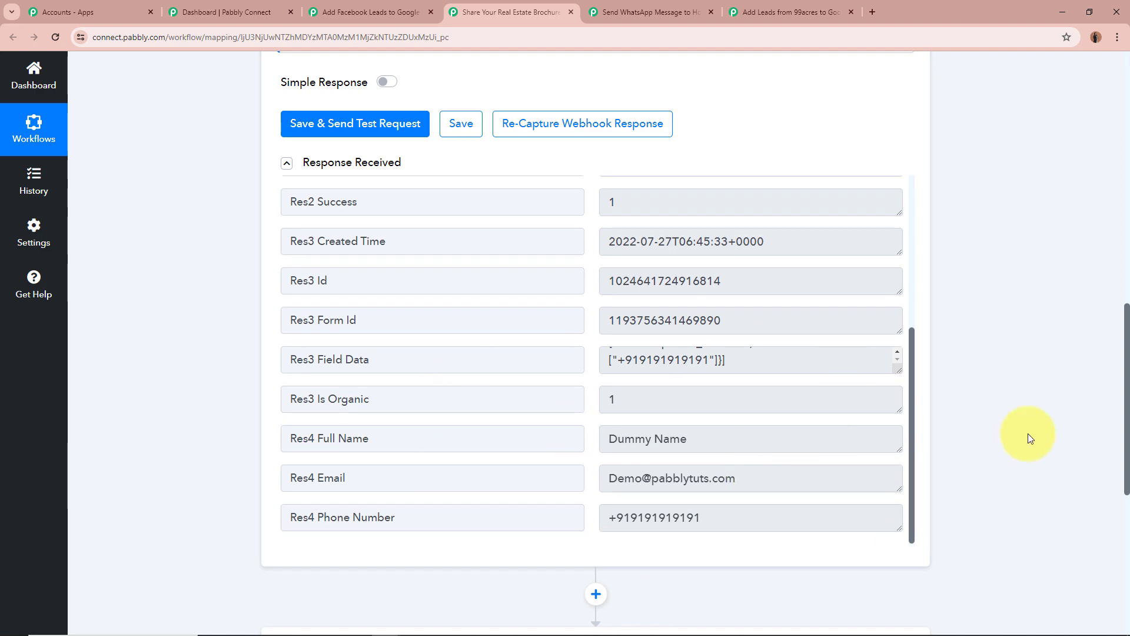
{"action": "scroll", "coordinate": [1028, 433], "scroll_direction": "up", "scroll_amount": 10}
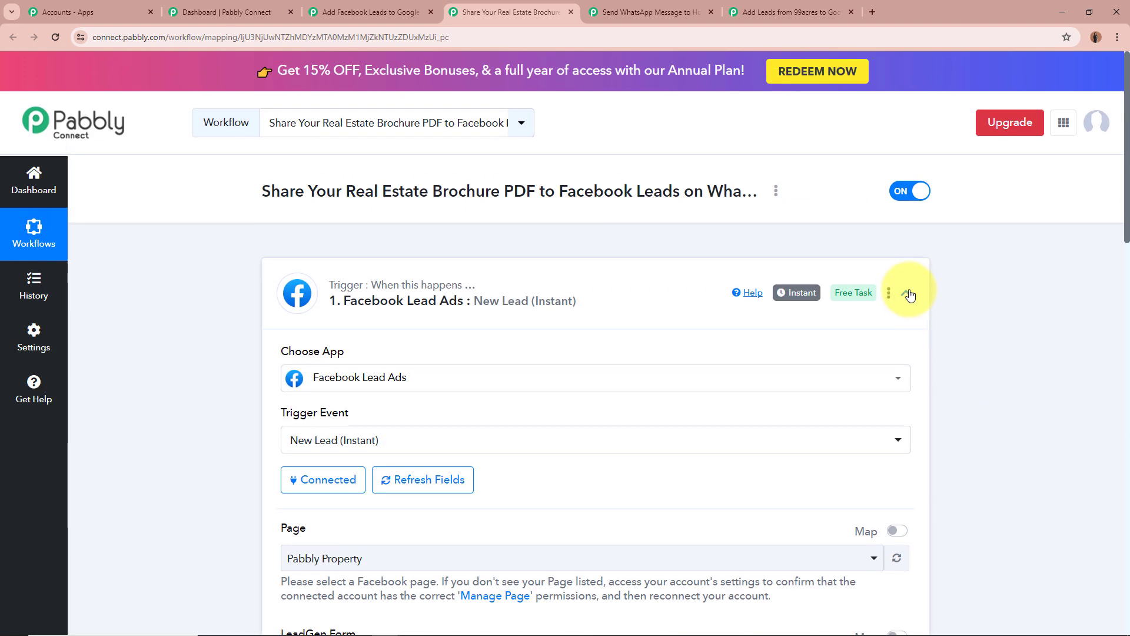
{"action": "left_click", "coordinate": [908, 294]}
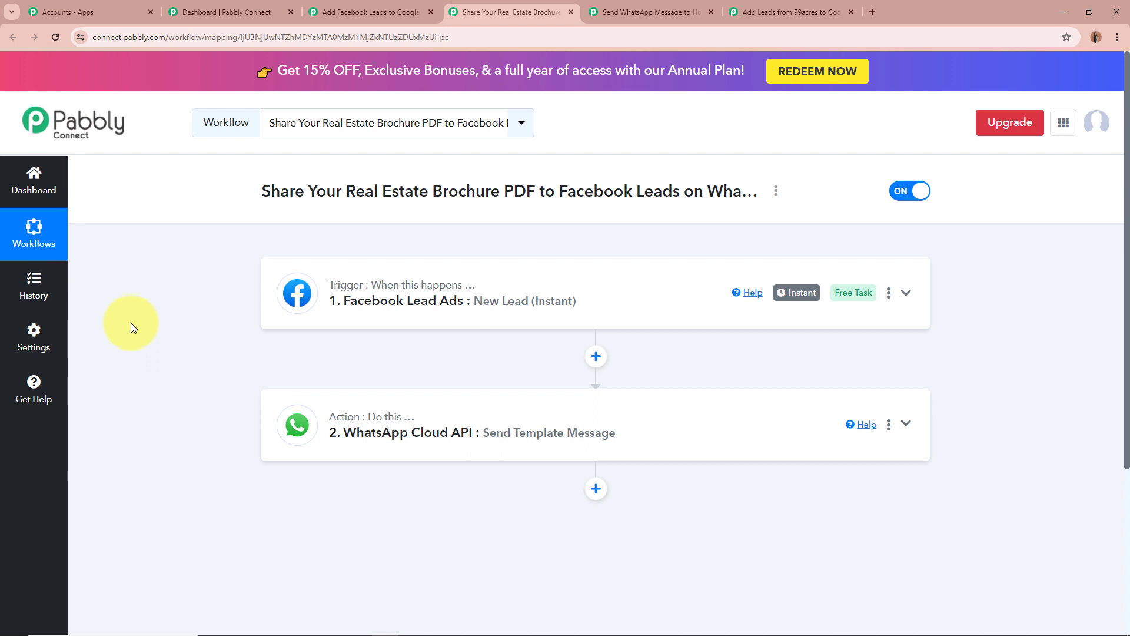
- Expand the WhatsApp Cloud API Send Template Message action and review its template name, language code, template ID and recipient number mapping
{"action": "scroll", "coordinate": [131, 323], "scroll_direction": "down", "scroll_amount": 2}
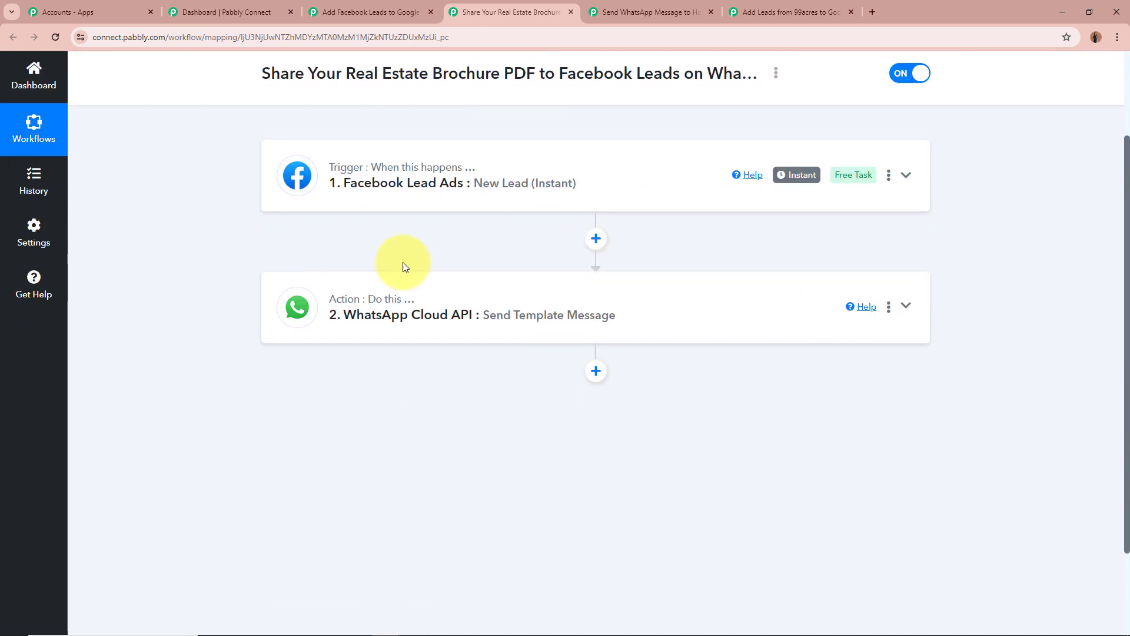
{"action": "left_click", "coordinate": [906, 305]}
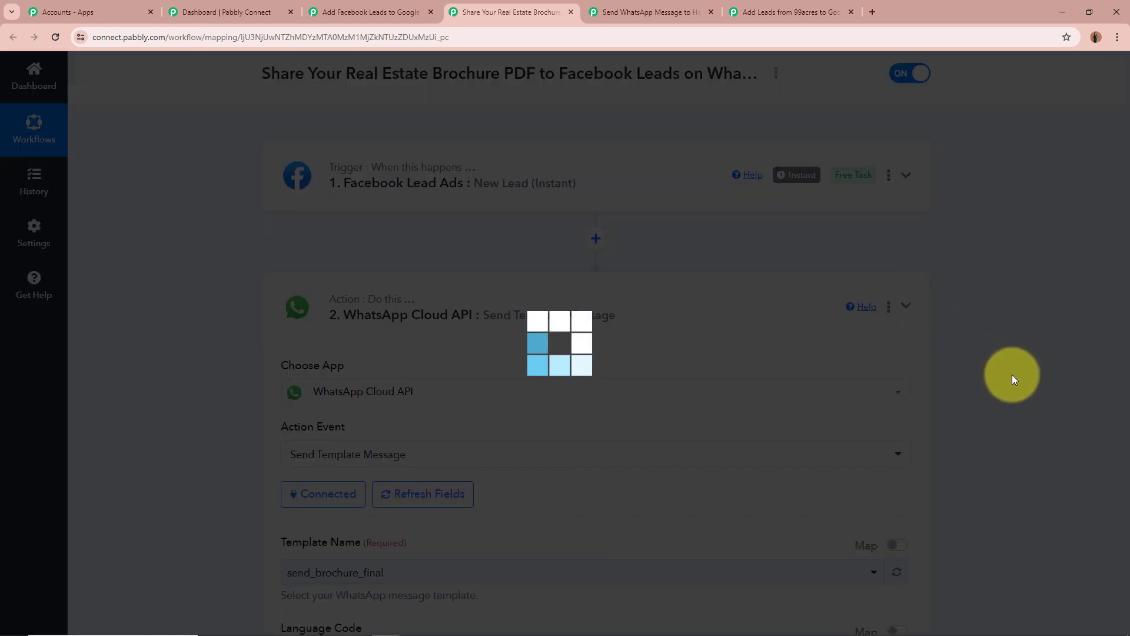
{"action": "scroll", "coordinate": [433, 250], "scroll_direction": "down", "scroll_amount": 1}
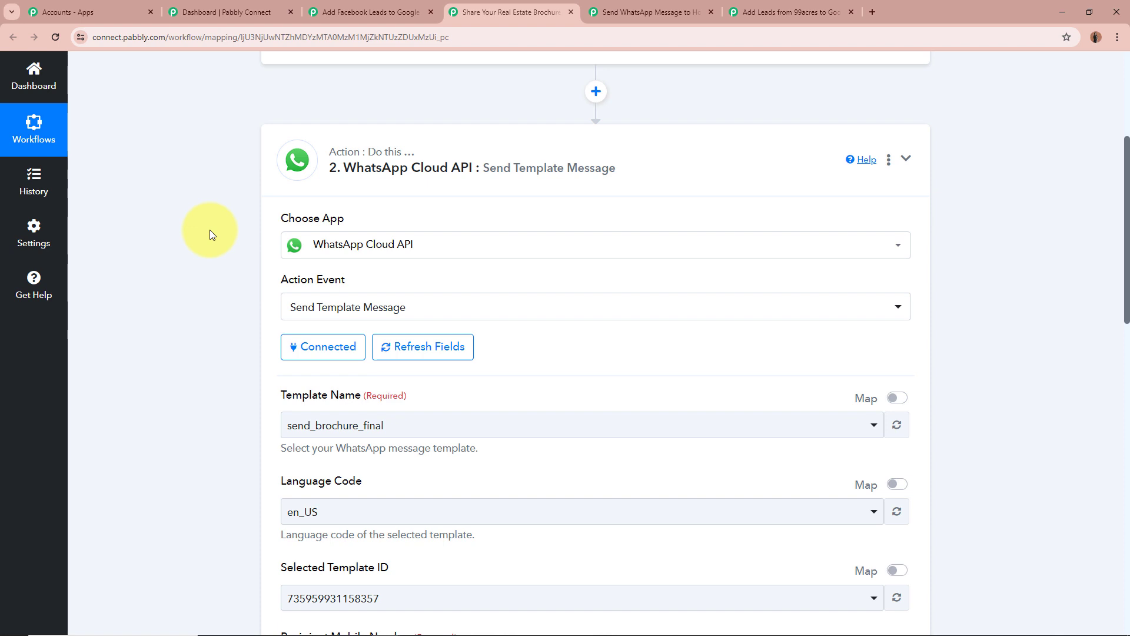
{"action": "scroll", "coordinate": [199, 397], "scroll_direction": "down", "scroll_amount": 2}
{"action": "scroll", "coordinate": [200, 339], "scroll_direction": "down", "scroll_amount": 2}
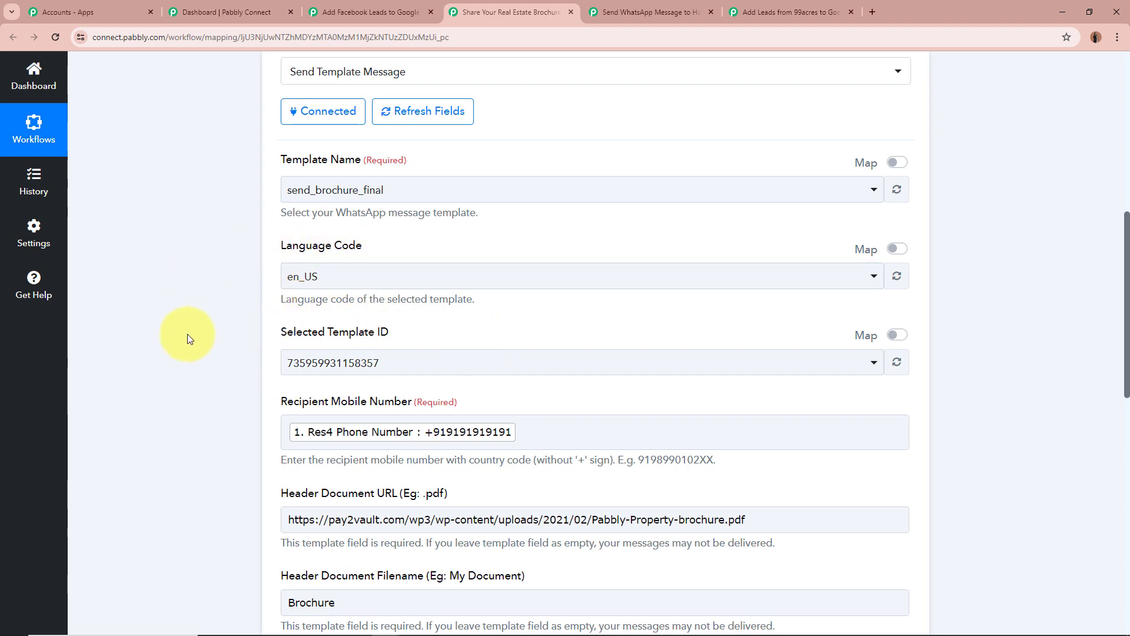
{"action": "scroll", "coordinate": [188, 330], "scroll_direction": "down", "scroll_amount": 4}
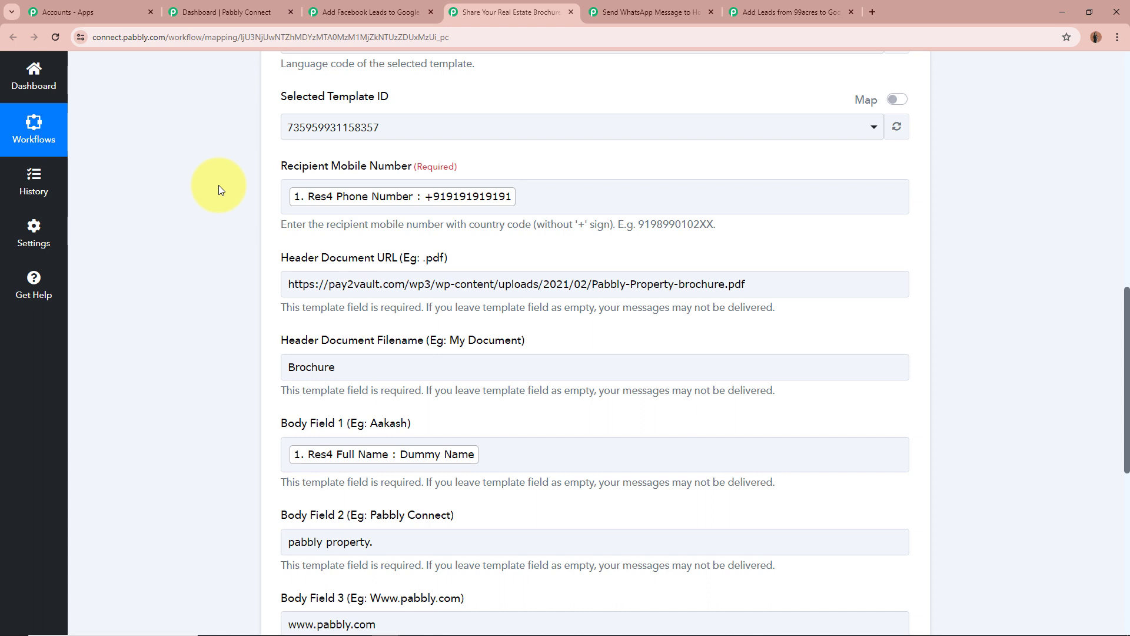
{"action": "left_click", "coordinate": [523, 194]}
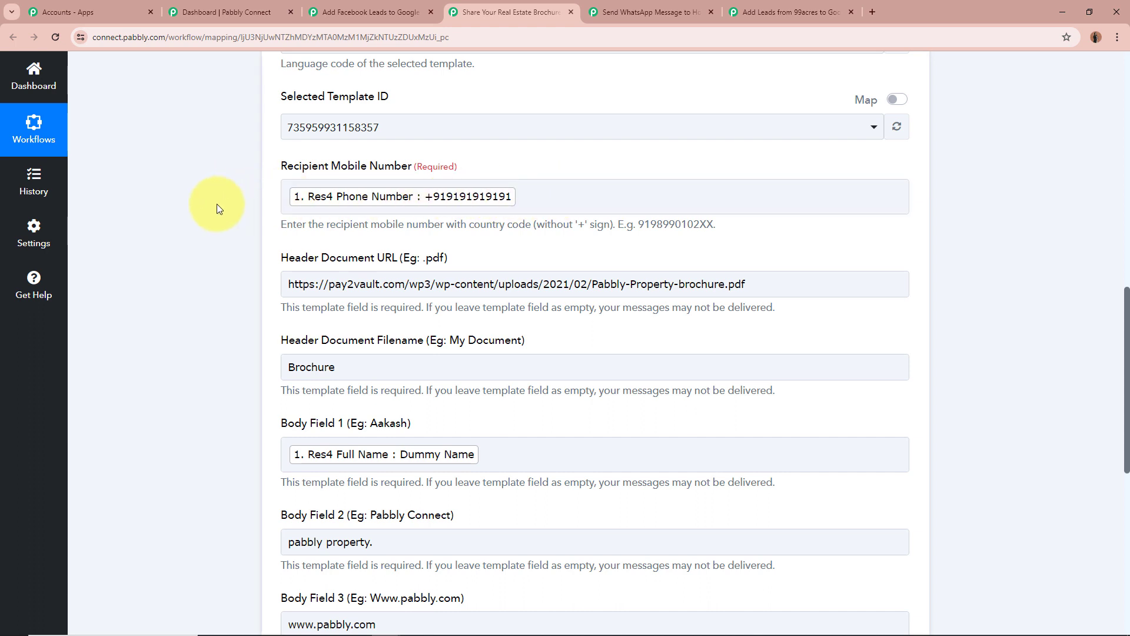
{"action": "scroll", "coordinate": [181, 213], "scroll_direction": "down", "scroll_amount": 2}
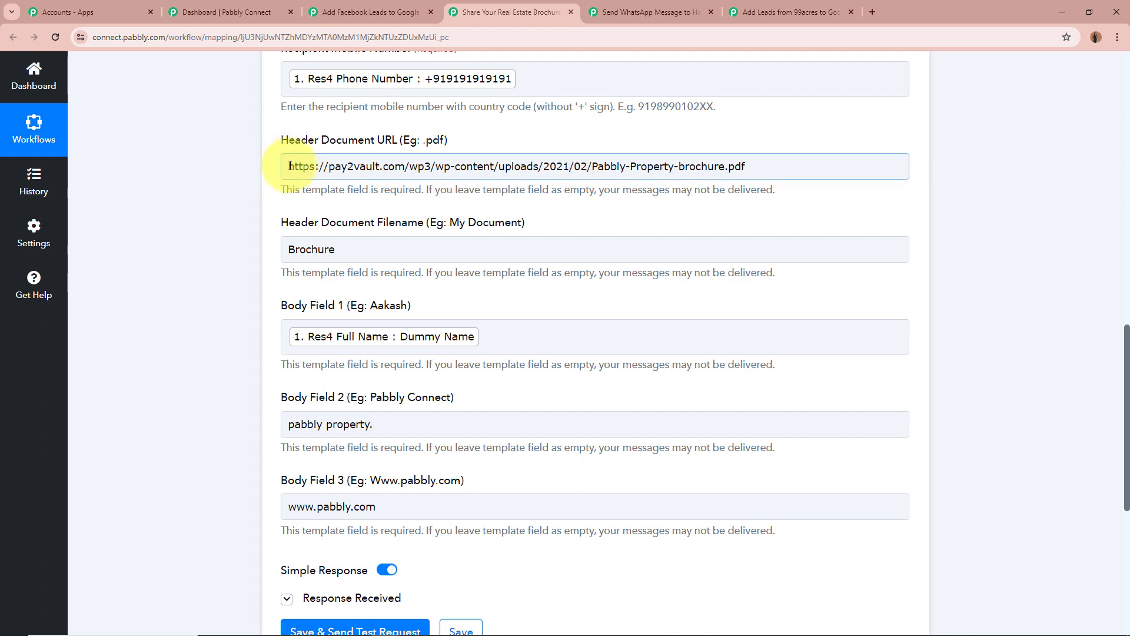
- Open the PDF from the Header Document URL in a new browser tab, view the property brochure, and return to the workflow
{"action": "left_click_drag", "start_coordinate": [286, 167], "coordinate": [925, 202]}
{"action": "key", "text": "ctrl+c"}
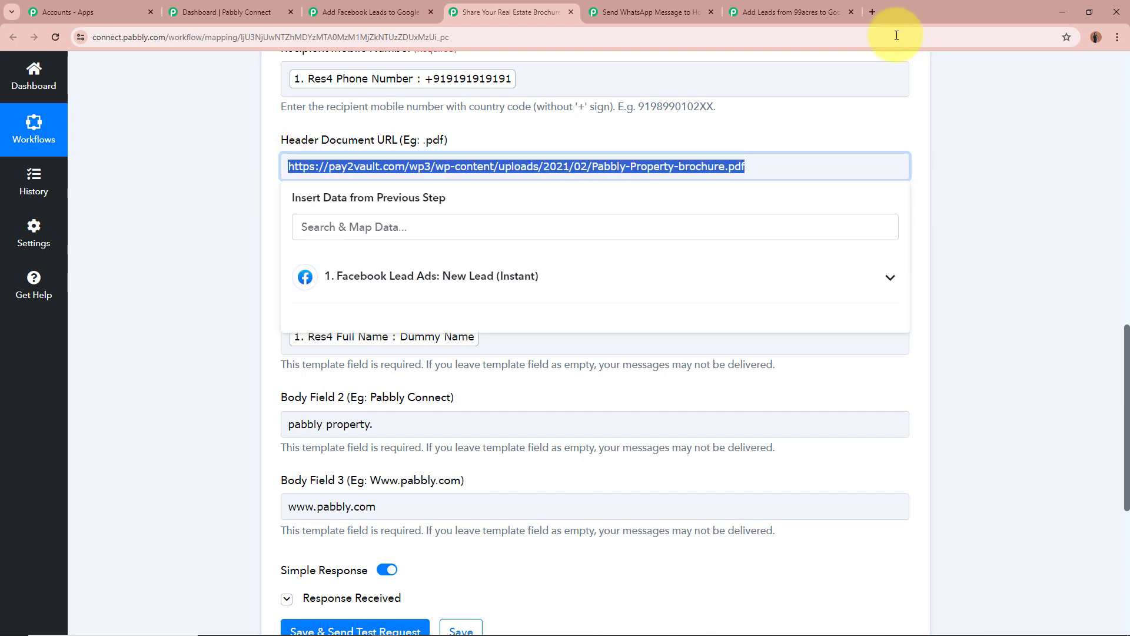
{"action": "left_click", "coordinate": [873, 12]}
{"action": "key", "text": "ctrl+v"}
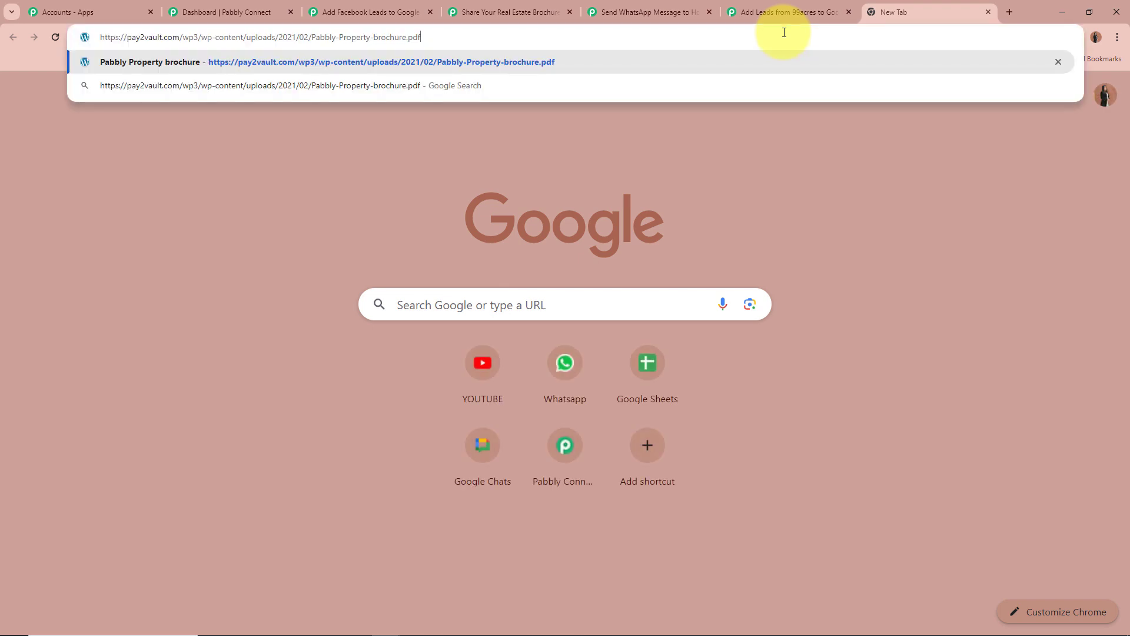
{"action": "key", "text": "Return"}
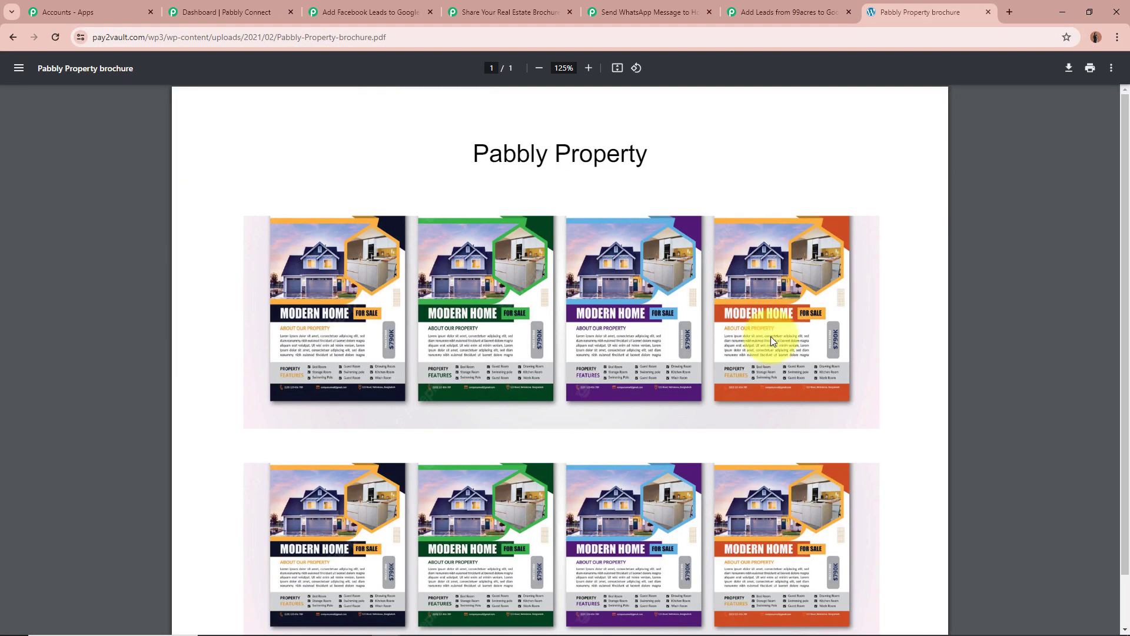
{"action": "scroll", "coordinate": [322, 314], "scroll_direction": "down", "scroll_amount": 1}
{"action": "scroll", "coordinate": [649, 270], "scroll_direction": "up", "scroll_amount": 1}
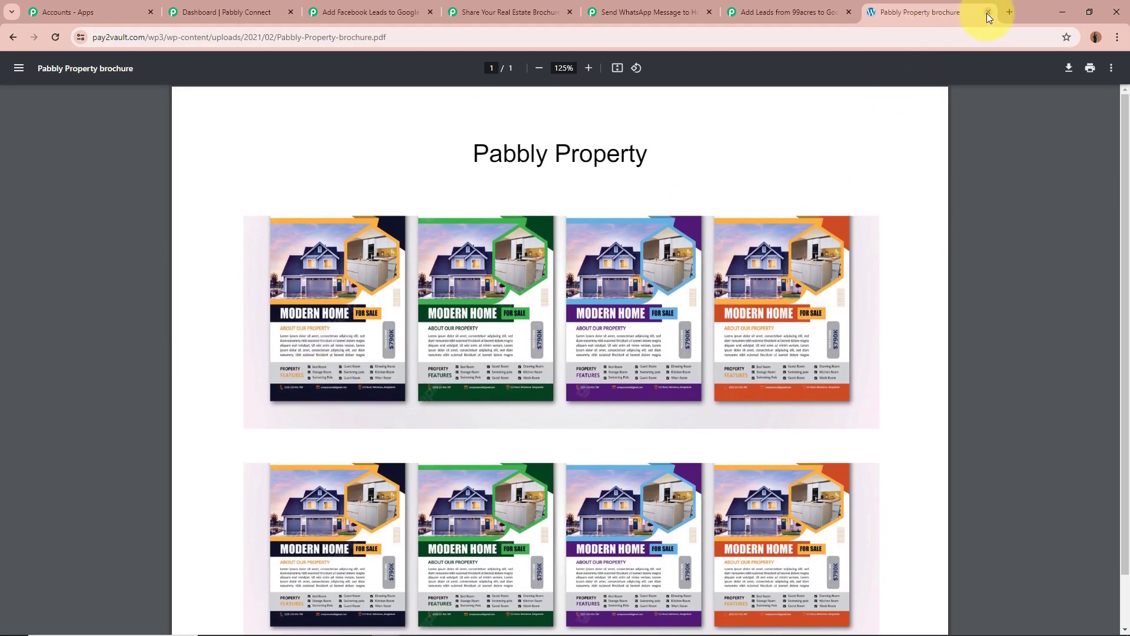
{"action": "left_click", "coordinate": [989, 12]}
{"action": "left_click", "coordinate": [185, 189]}
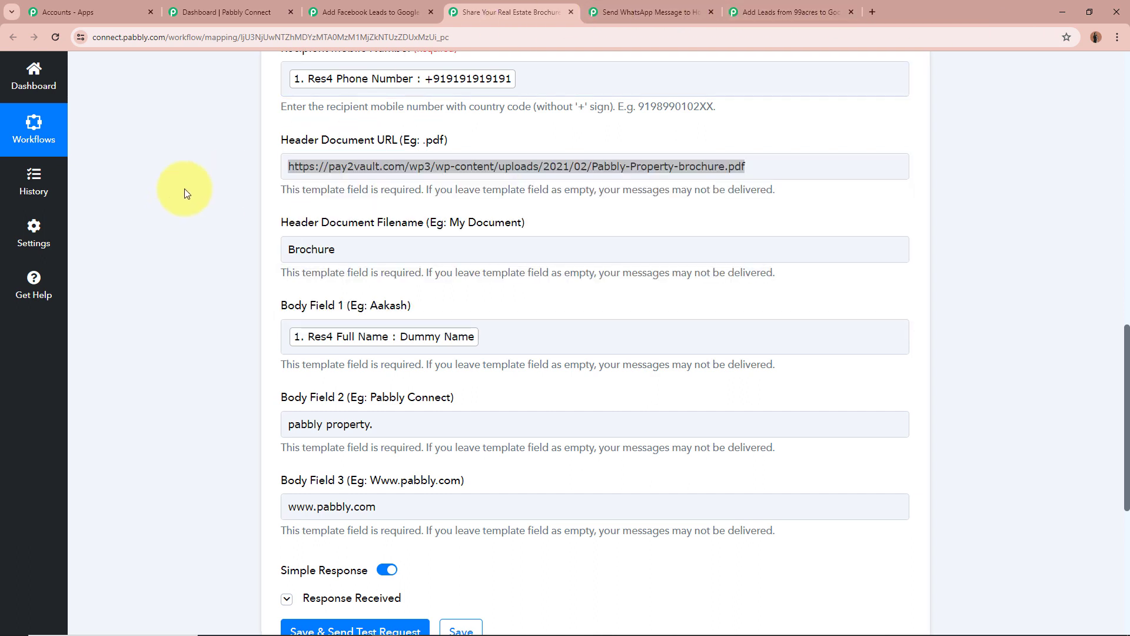
{"action": "left_click", "coordinate": [537, 166]}
{"action": "left_click", "coordinate": [238, 170]}
- Review the WhatsApp action's template settings, header document filename and Body Field 1 mapping
{"action": "scroll", "coordinate": [236, 224], "scroll_direction": "down", "scroll_amount": 3}
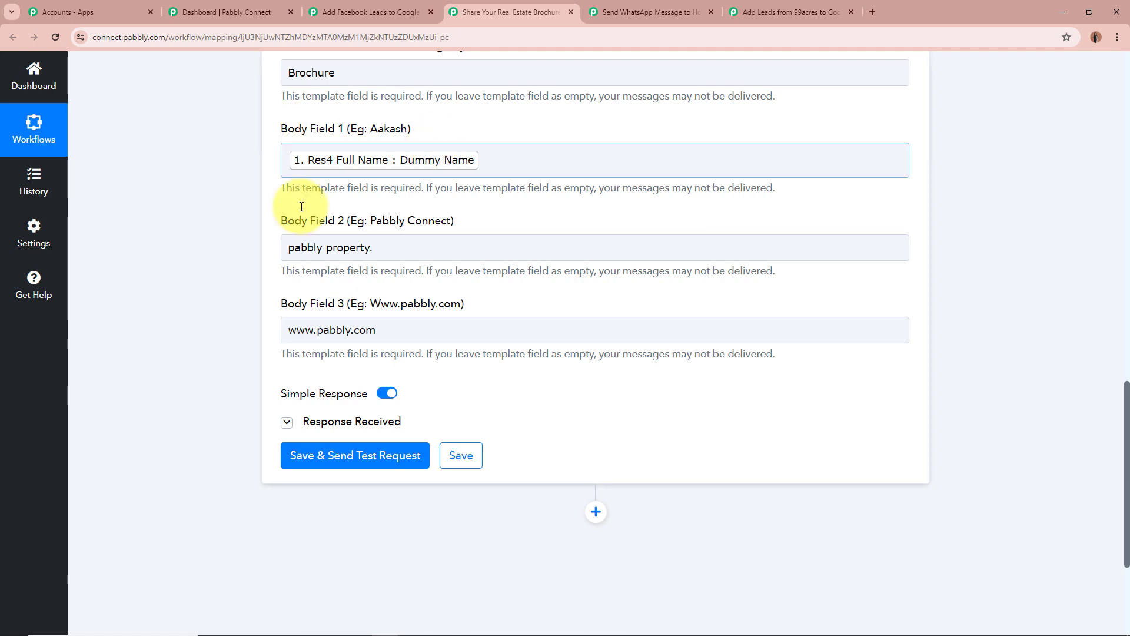
{"action": "scroll", "coordinate": [213, 356], "scroll_direction": "up", "scroll_amount": 1}
{"action": "scroll", "coordinate": [214, 356], "scroll_direction": "up", "scroll_amount": 1}
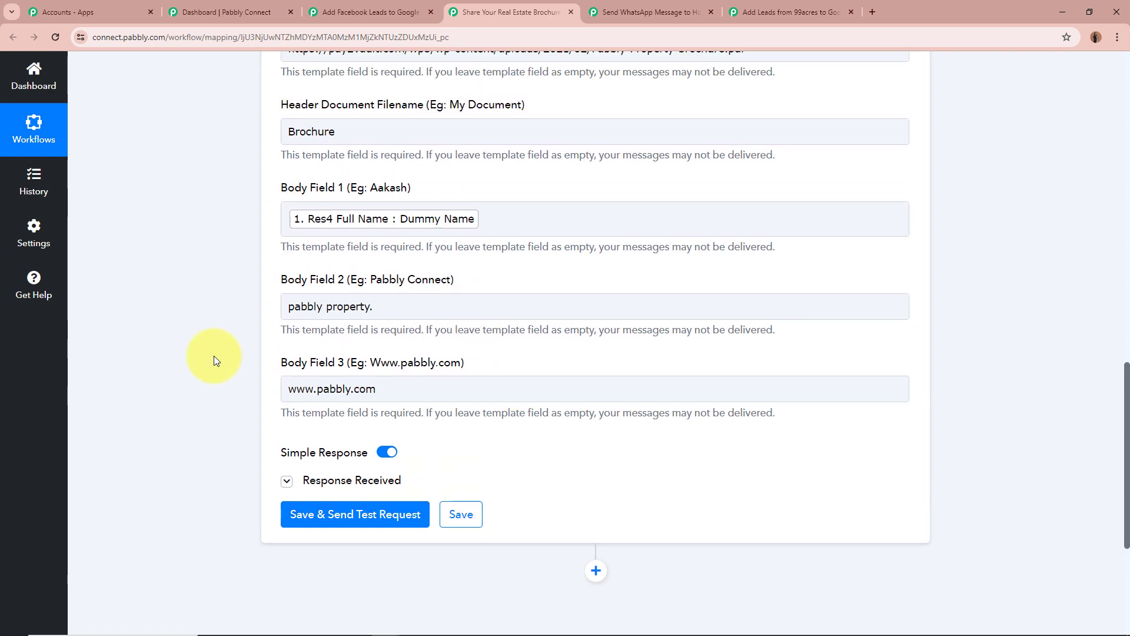
{"action": "scroll", "coordinate": [214, 356], "scroll_direction": "up", "scroll_amount": 7}
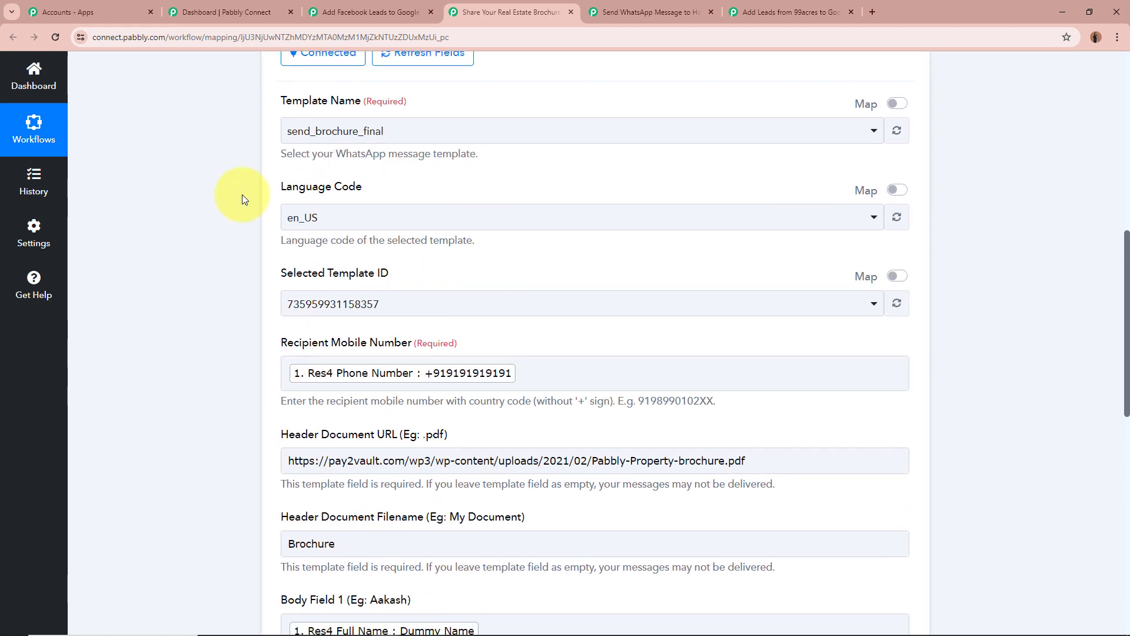
{"action": "scroll", "coordinate": [132, 311], "scroll_direction": "down", "scroll_amount": 9}
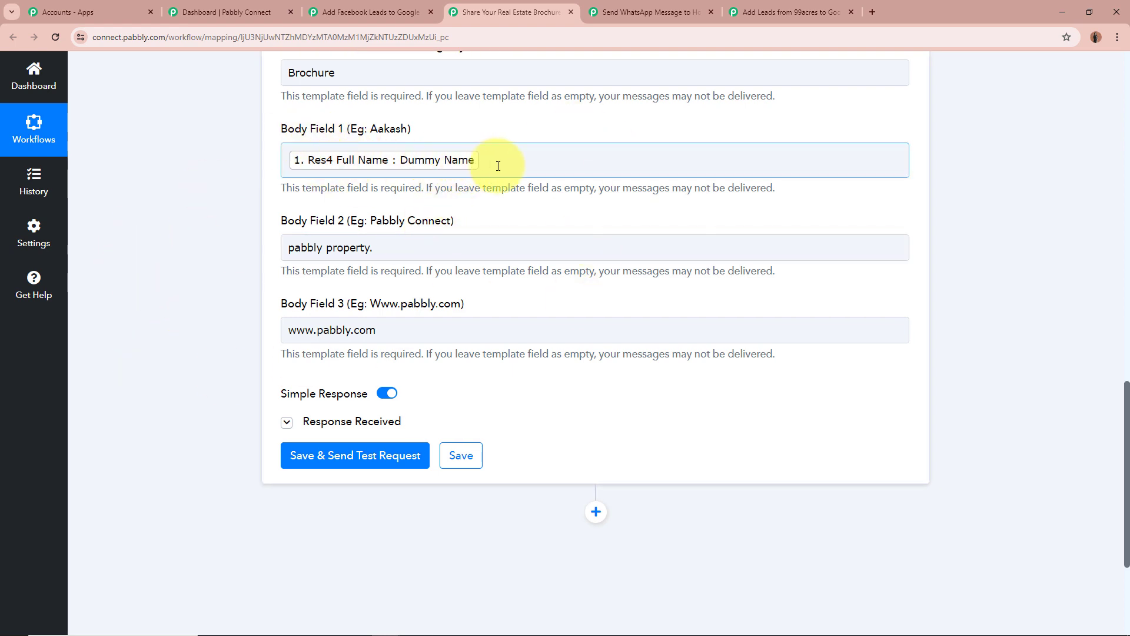
- Check the Body Field 2 and Body Field 3 values, and view the WhatsApp action's received response
{"action": "left_click_drag", "start_coordinate": [289, 247], "coordinate": [441, 247]}
{"action": "left_click", "coordinate": [189, 280]}
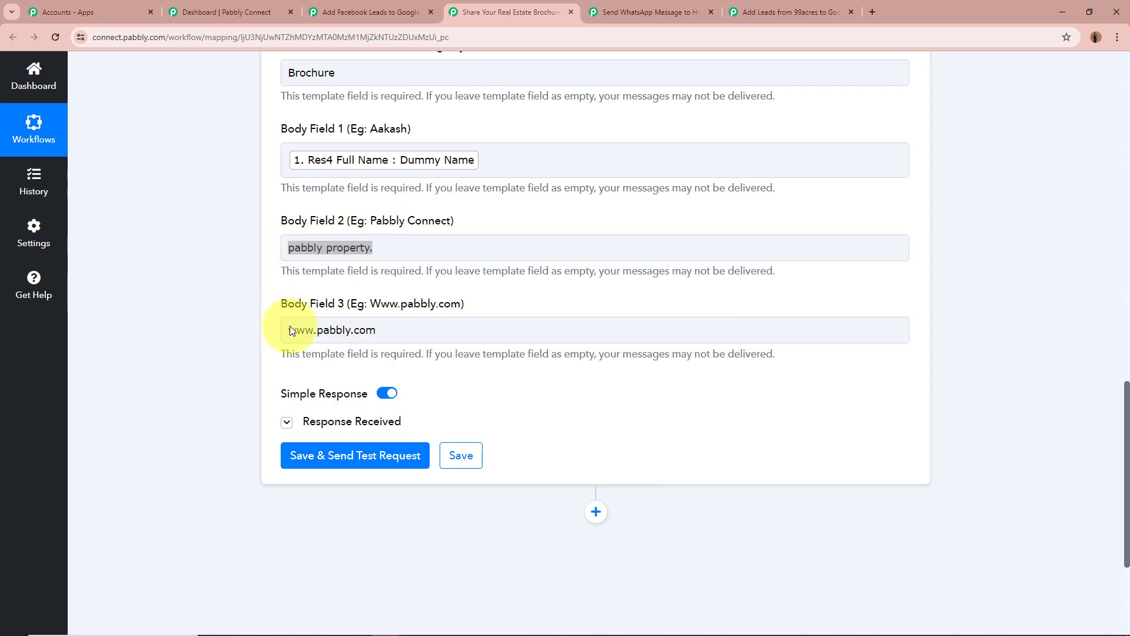
{"action": "left_click", "coordinate": [467, 246]}
{"action": "left_click", "coordinate": [218, 313]}
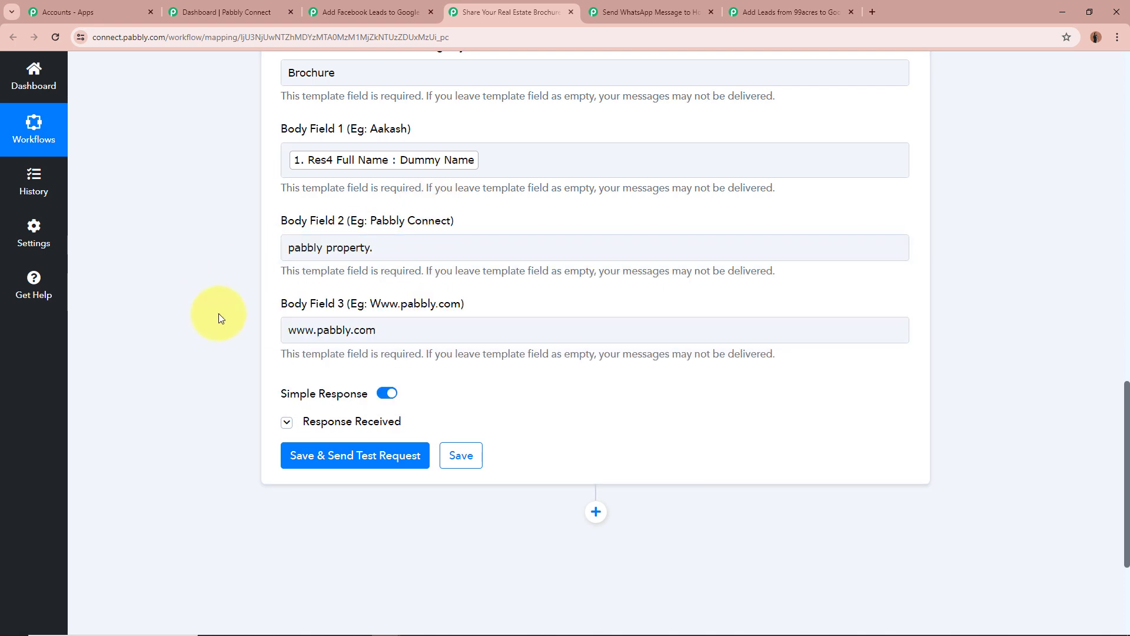
{"action": "left_click", "coordinate": [404, 328]}
{"action": "left_click", "coordinate": [172, 334]}
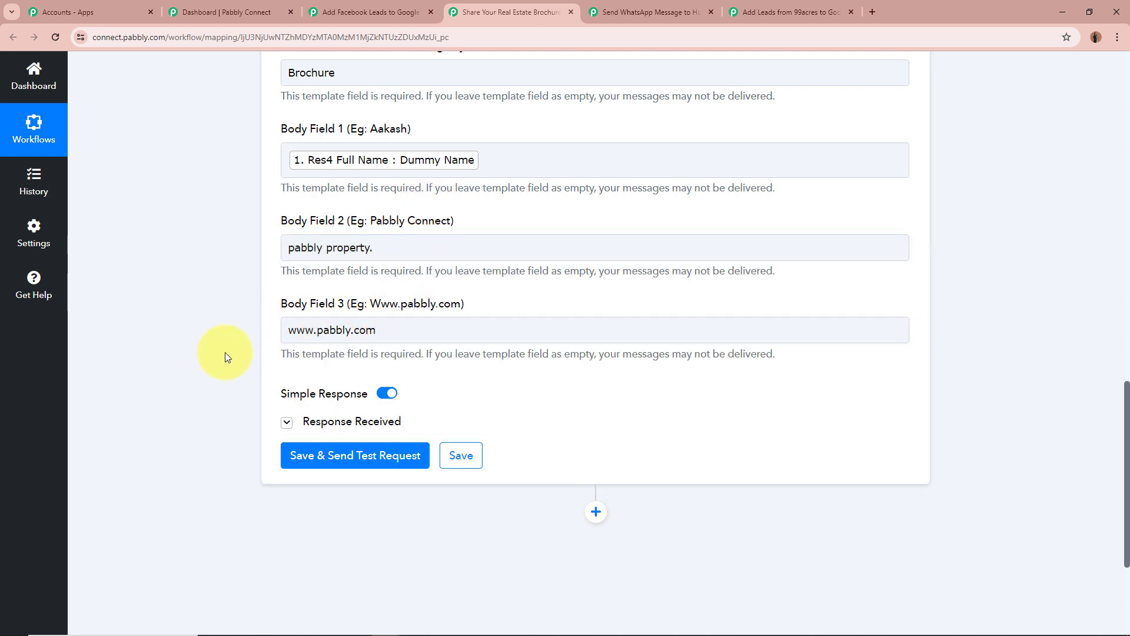
{"action": "left_click", "coordinate": [286, 422]}
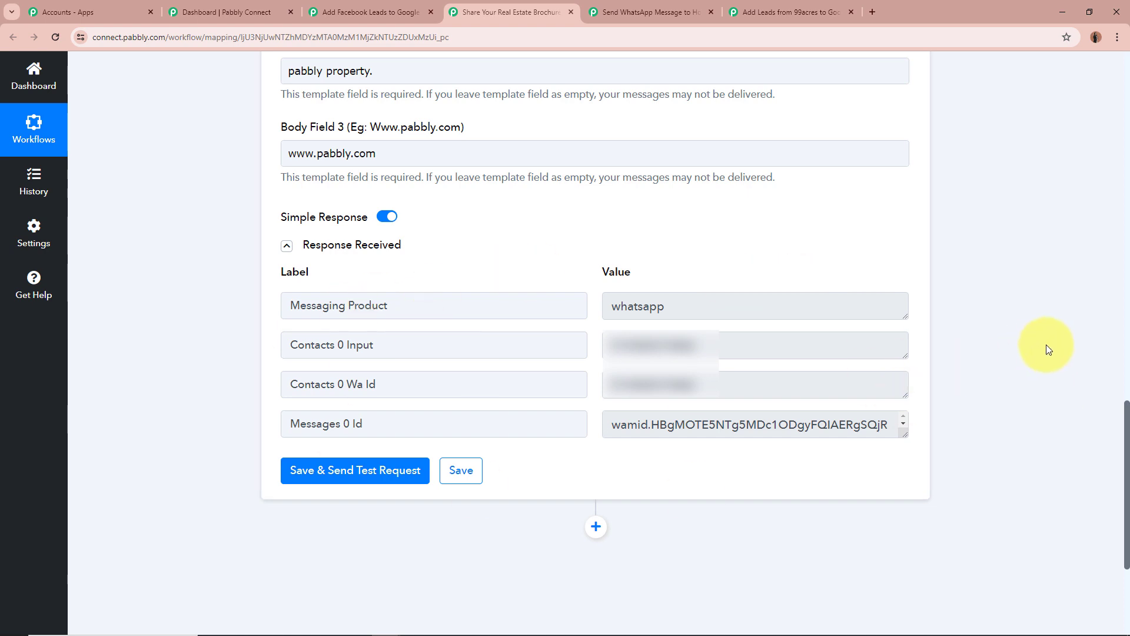
{"action": "left_click", "coordinate": [287, 245]}
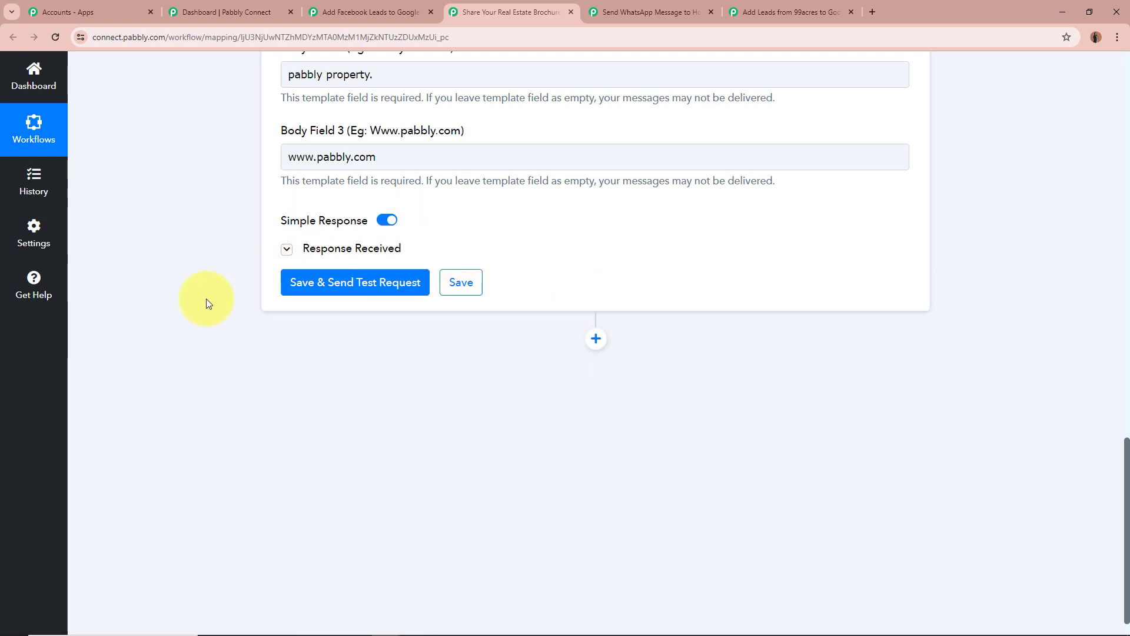
- Collapse the WhatsApp Cloud API action and switch to the open Send WhatsApp Message to Housing.com Real Estate Leads workflow
{"action": "scroll", "coordinate": [206, 303], "scroll_direction": "up", "scroll_amount": 15}
{"action": "scroll", "coordinate": [648, 376], "scroll_direction": "up", "scroll_amount": 4}
{"action": "left_click", "coordinate": [907, 424]}
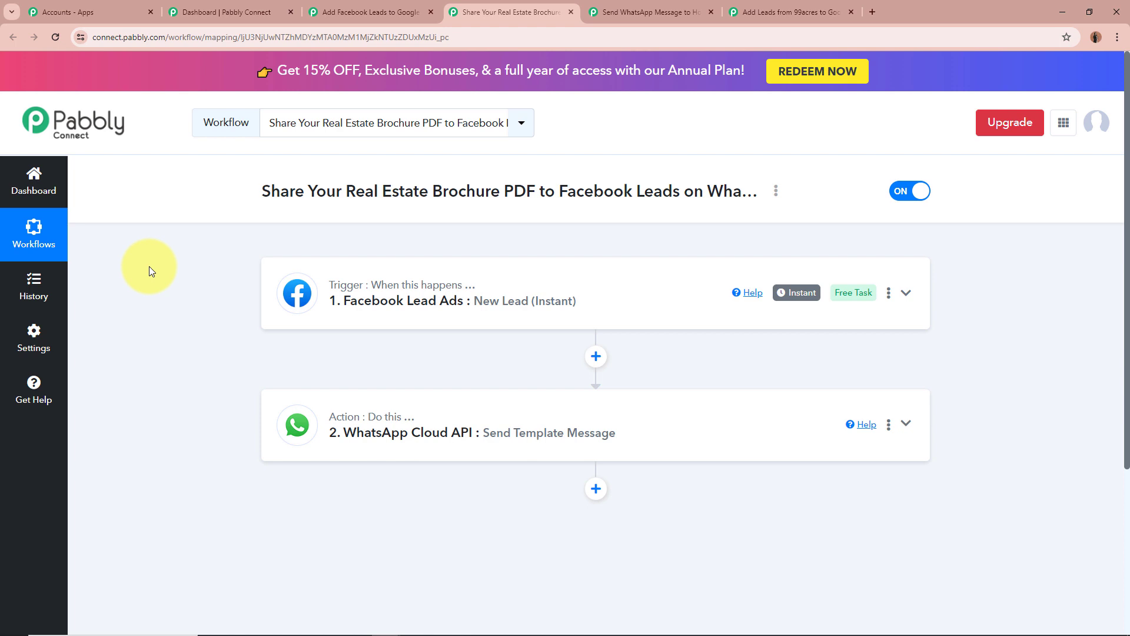
{"action": "left_click", "coordinate": [640, 7]}
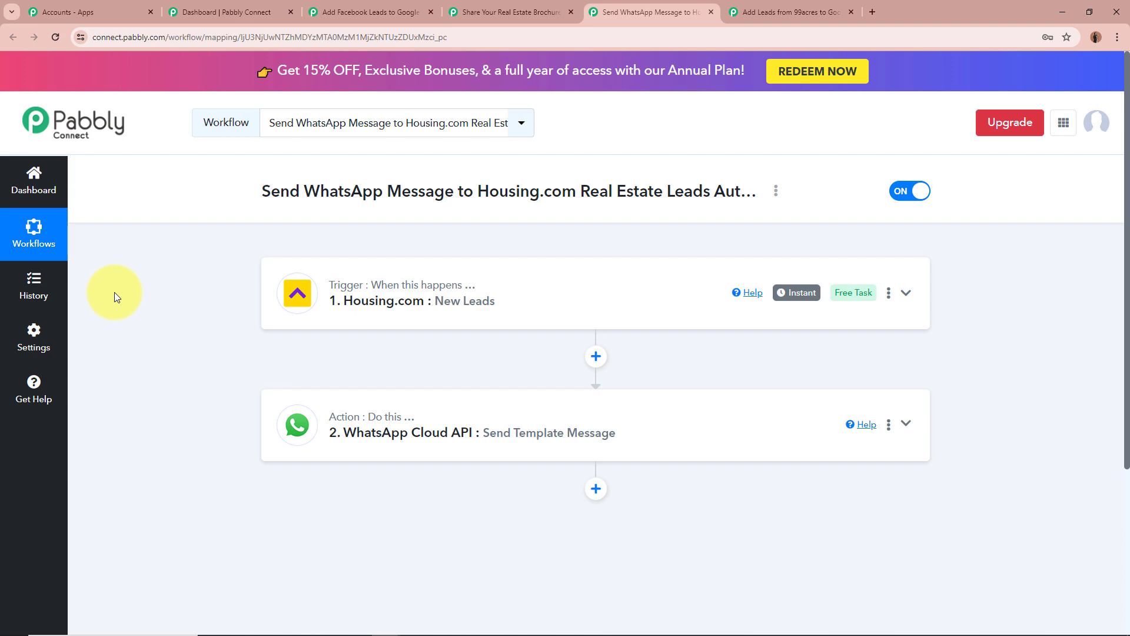
- Expand the Housing.com New Leads trigger and review its webhook URL, highlighting the setup instructions below it
{"action": "left_click", "coordinate": [429, 287]}
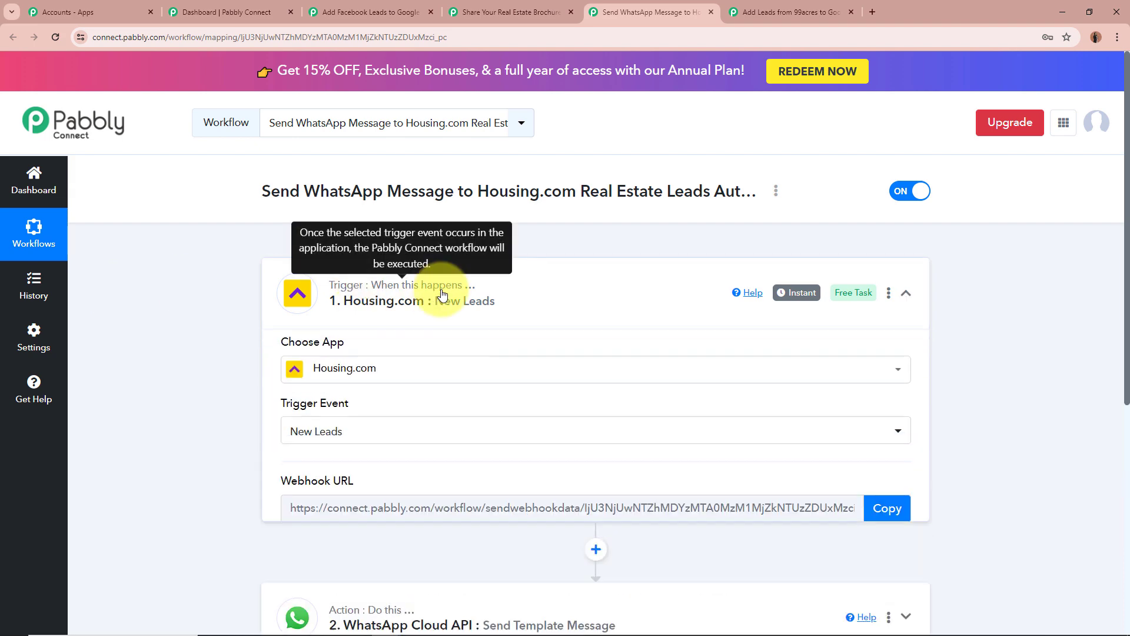
{"action": "scroll", "coordinate": [568, 256], "scroll_direction": "down", "scroll_amount": 3}
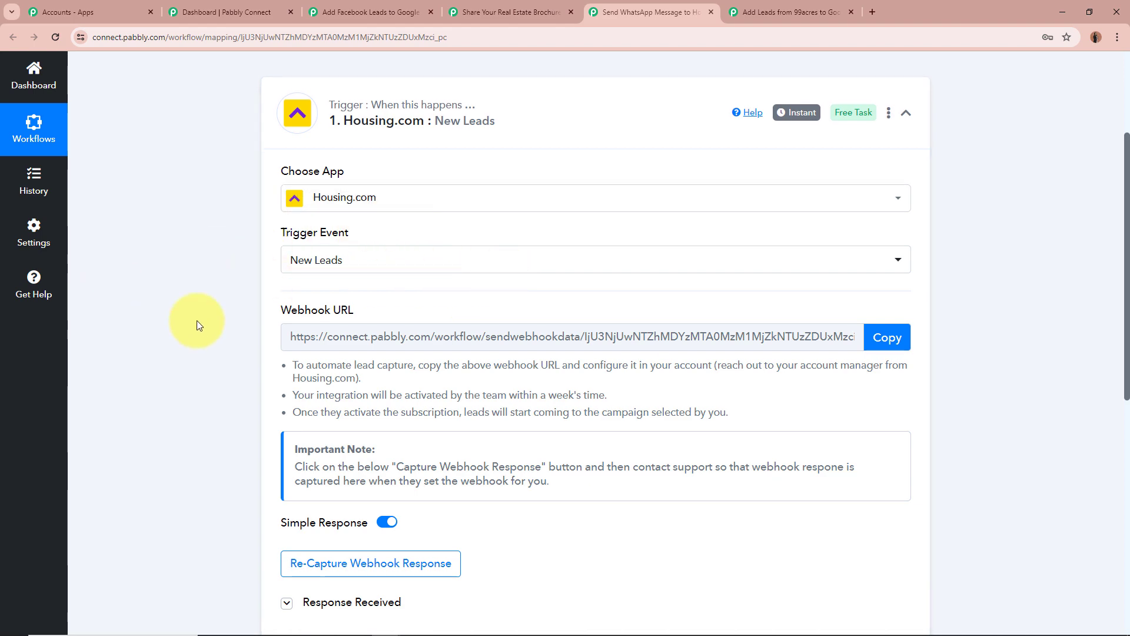
{"action": "scroll", "coordinate": [197, 320], "scroll_direction": "down", "scroll_amount": 3}
{"action": "scroll", "coordinate": [220, 221], "scroll_direction": "up", "scroll_amount": 2}
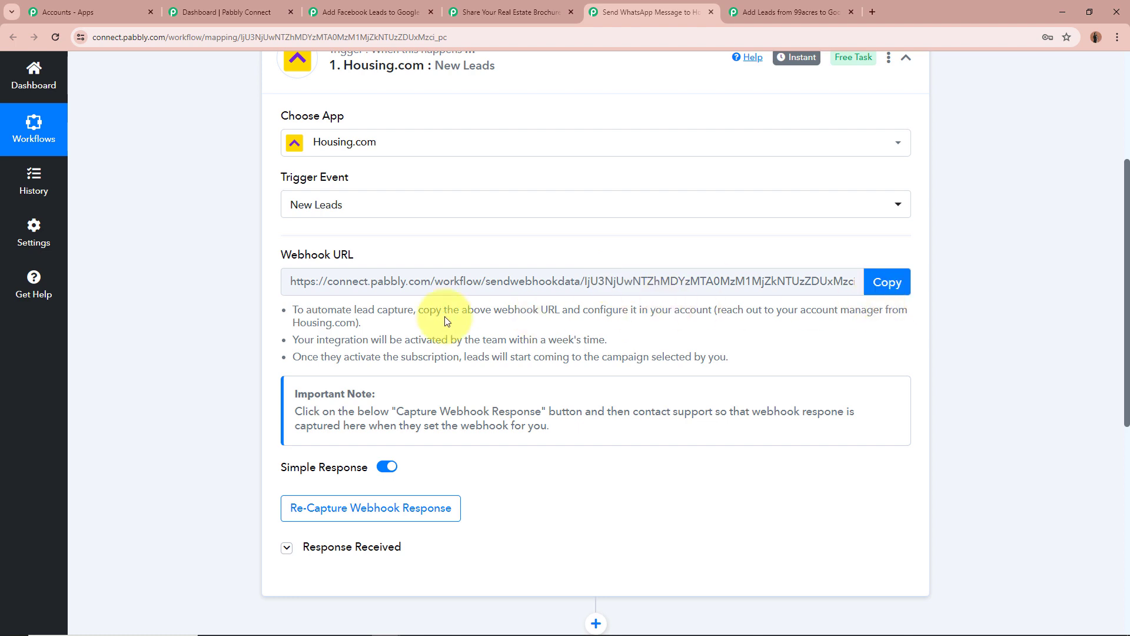
{"action": "left_click_drag", "start_coordinate": [290, 309], "coordinate": [961, 362]}
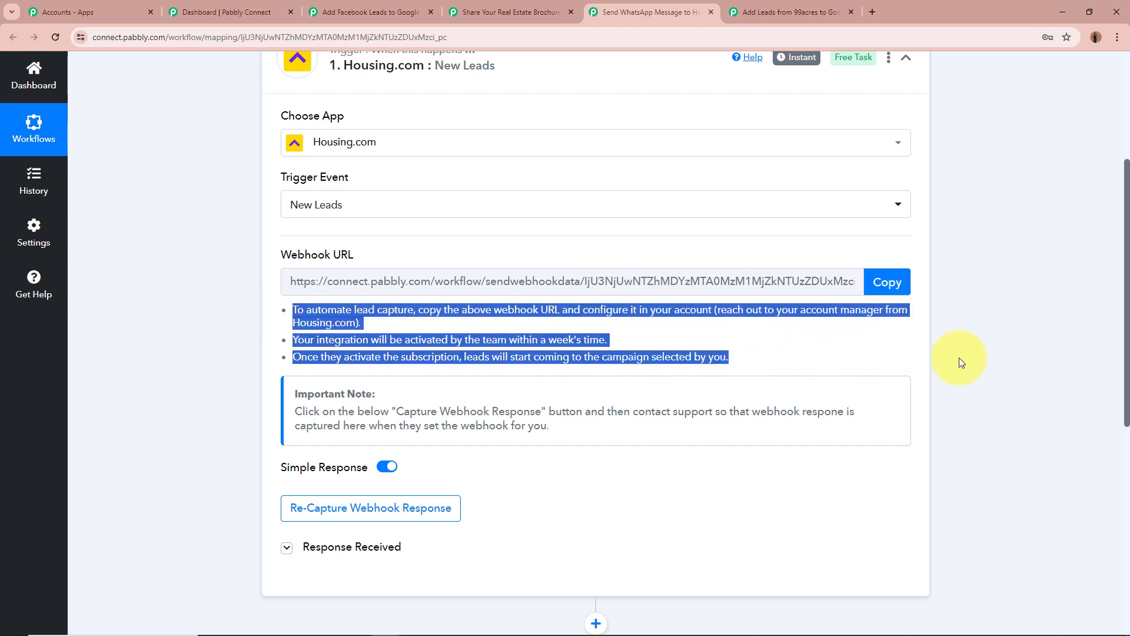
{"action": "left_click", "coordinate": [696, 347]}
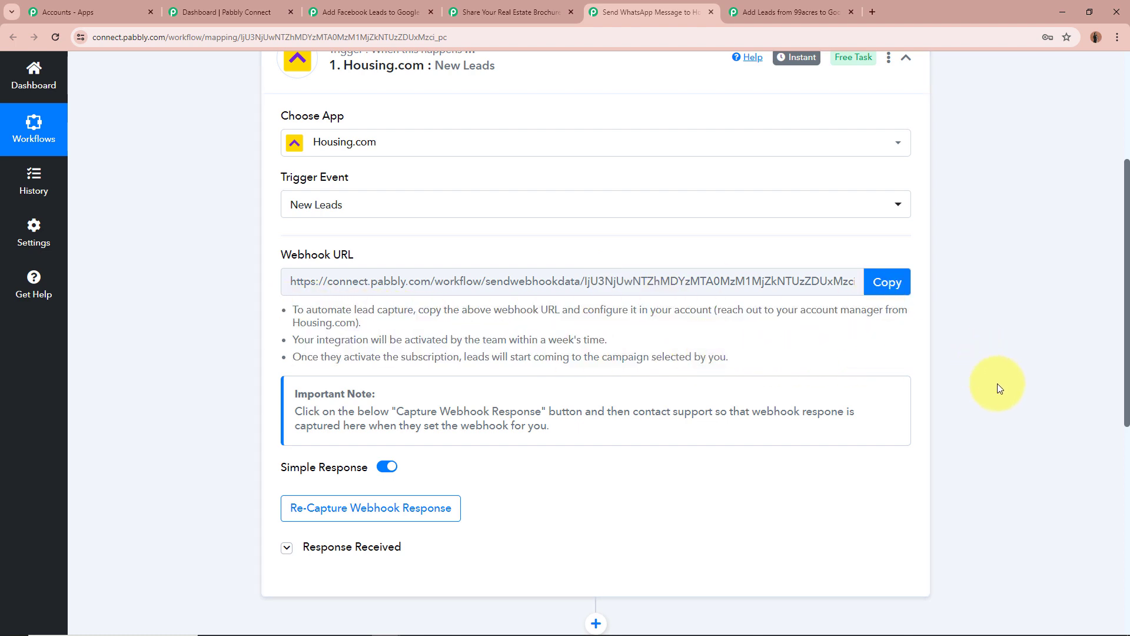
{"action": "scroll", "coordinate": [998, 384], "scroll_direction": "down", "scroll_amount": 2}
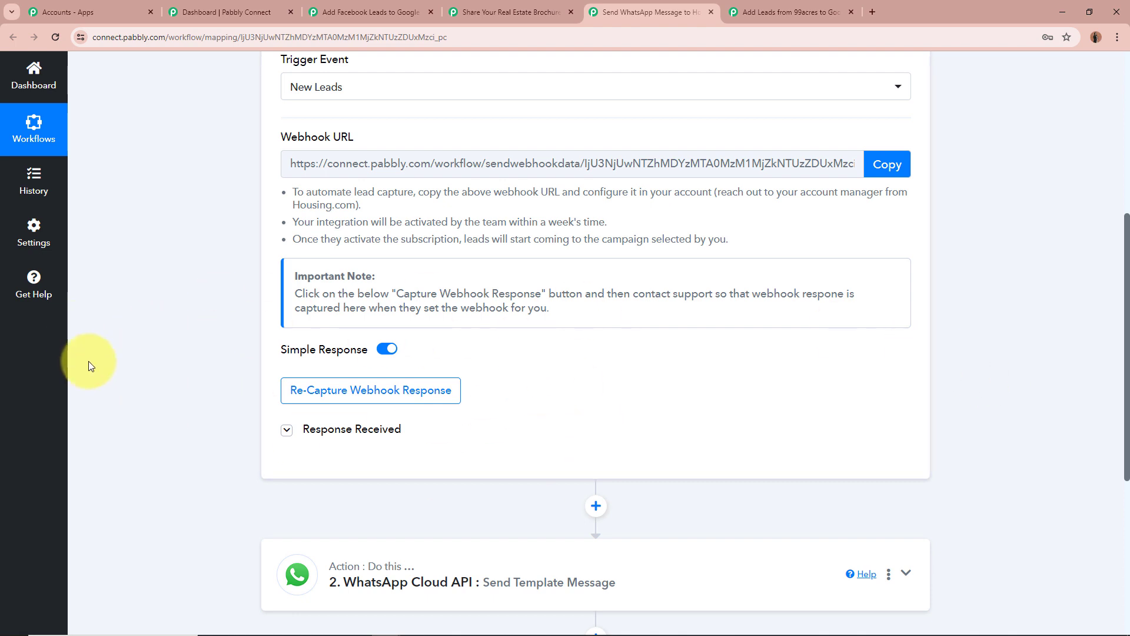
{"action": "scroll", "coordinate": [89, 362], "scroll_direction": "up", "scroll_amount": 2}
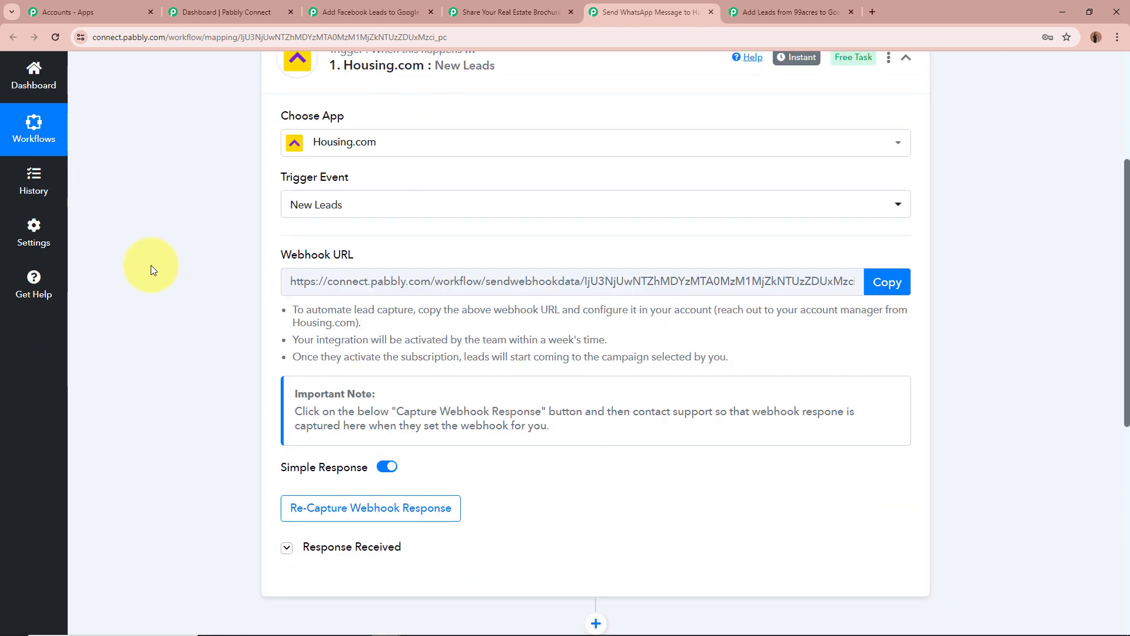
- View the lead details in the Housing.com trigger's received response, and collapse the trigger
{"action": "scroll", "coordinate": [151, 265], "scroll_direction": "down", "scroll_amount": 1}
{"action": "scroll", "coordinate": [150, 265], "scroll_direction": "down", "scroll_amount": 2}
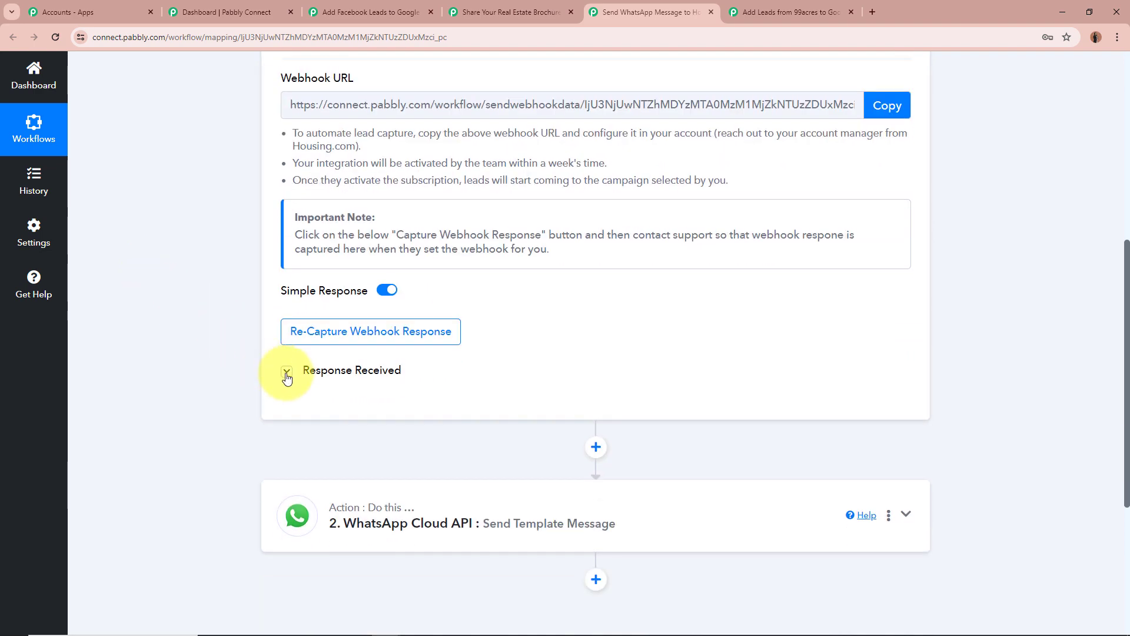
{"action": "left_click", "coordinate": [286, 372]}
{"action": "scroll", "coordinate": [179, 368], "scroll_direction": "down", "scroll_amount": 1}
{"action": "scroll", "coordinate": [179, 367], "scroll_direction": "down", "scroll_amount": 1}
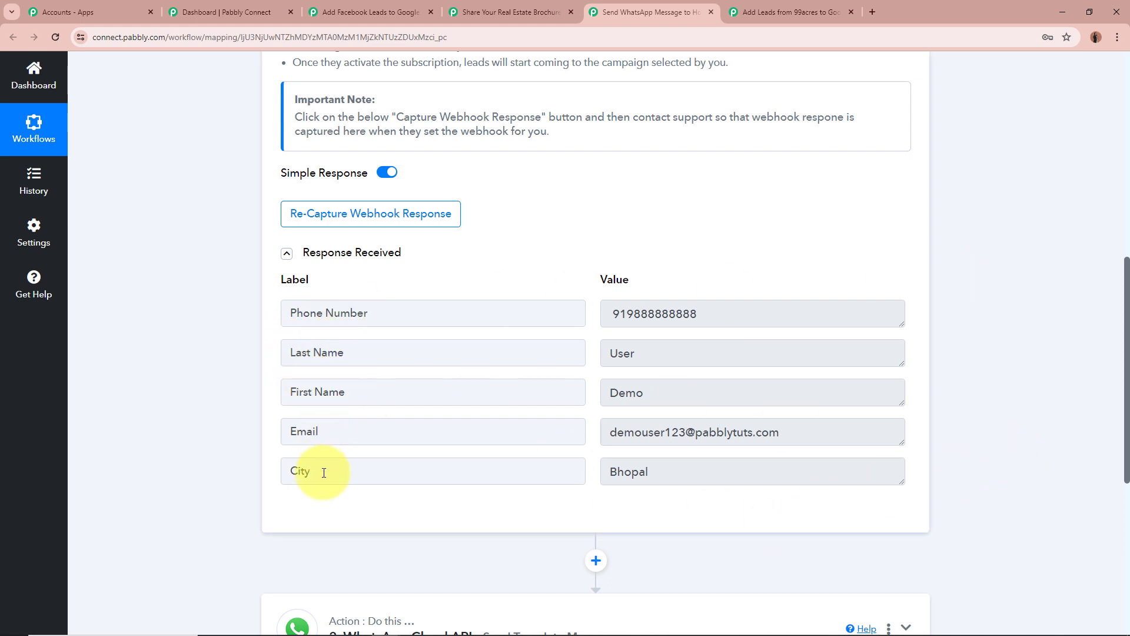
{"action": "scroll", "coordinate": [948, 371], "scroll_direction": "up", "scroll_amount": 6}
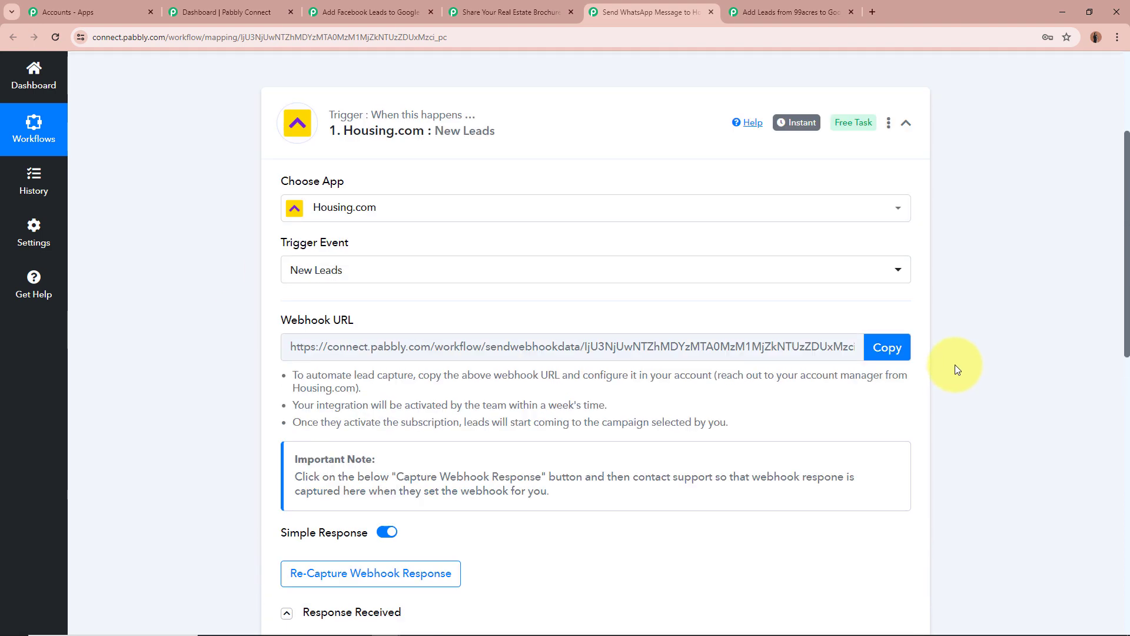
{"action": "scroll", "coordinate": [956, 369], "scroll_direction": "up", "scroll_amount": 3}
{"action": "left_click", "coordinate": [892, 293]}
{"action": "left_click", "coordinate": [909, 293]}
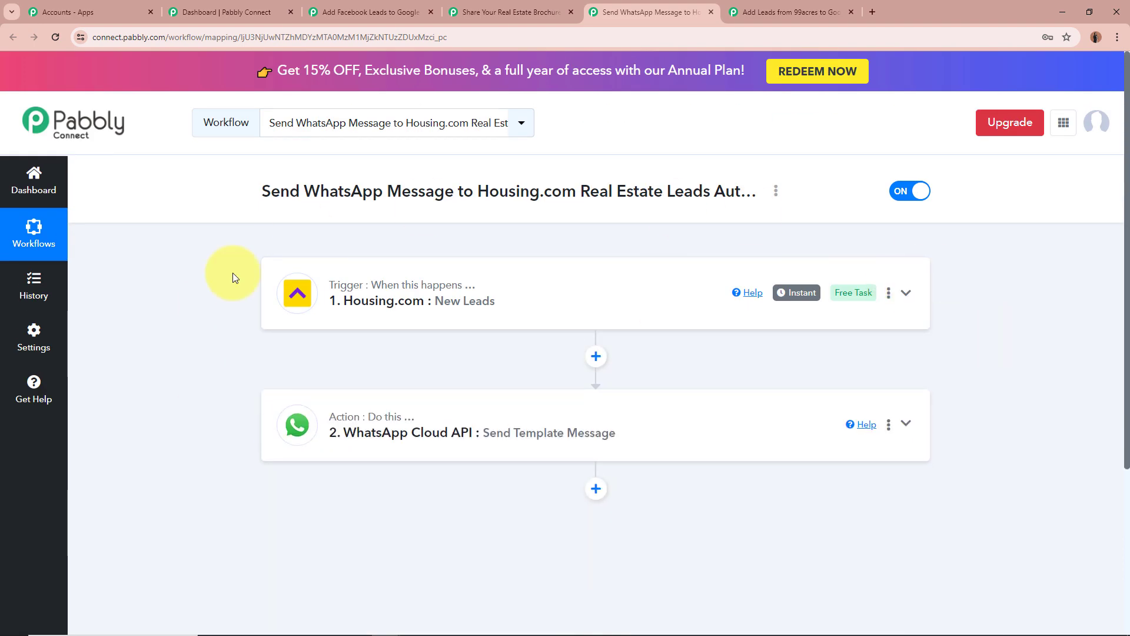
- Expand the WhatsApp Cloud API action and review its template settings, recipient number and Body Field 1 mapping
{"action": "left_click", "coordinate": [907, 424]}
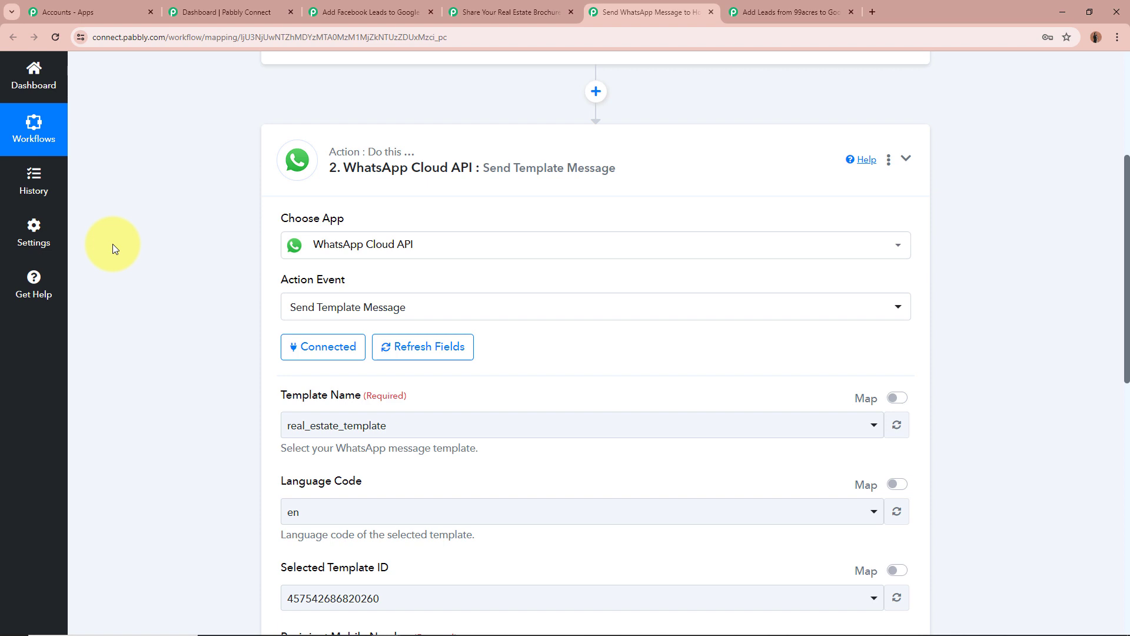
{"action": "scroll", "coordinate": [112, 244], "scroll_direction": "down", "scroll_amount": 4}
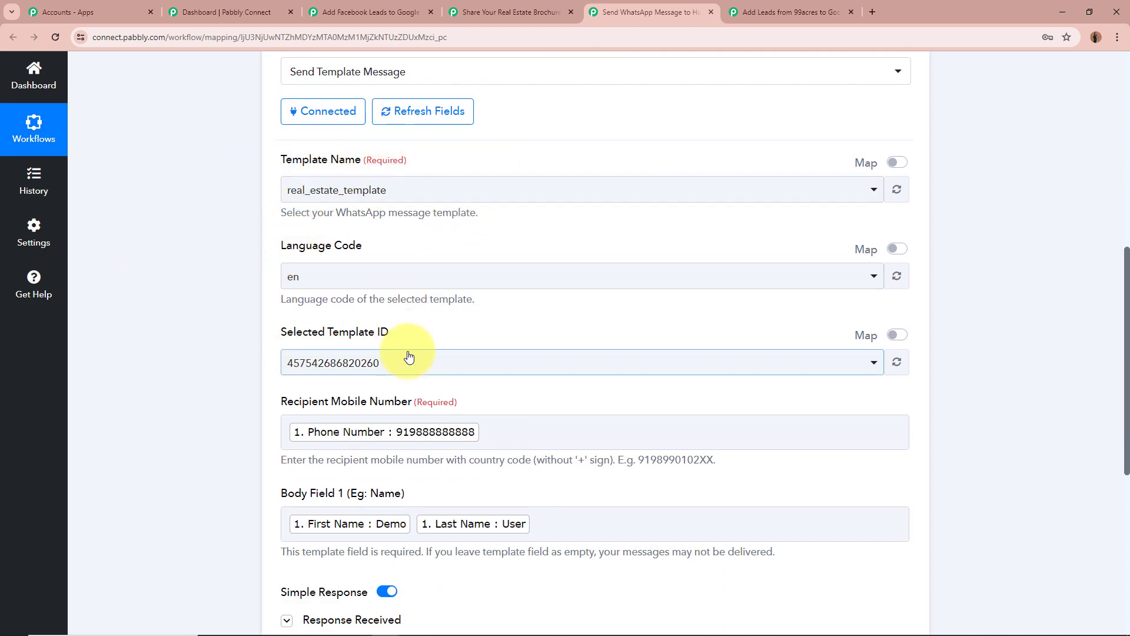
{"action": "scroll", "coordinate": [245, 326], "scroll_direction": "down", "scroll_amount": 2}
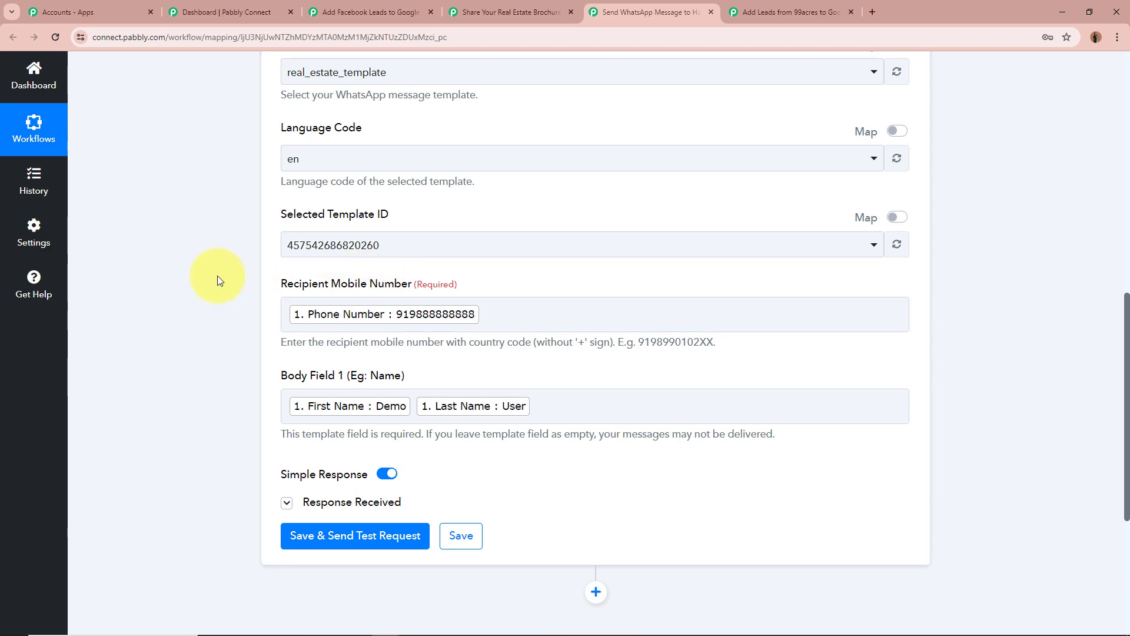
{"action": "scroll", "coordinate": [217, 280], "scroll_direction": "up", "scroll_amount": 9}
{"action": "scroll", "coordinate": [229, 282], "scroll_direction": "down", "scroll_amount": 3}
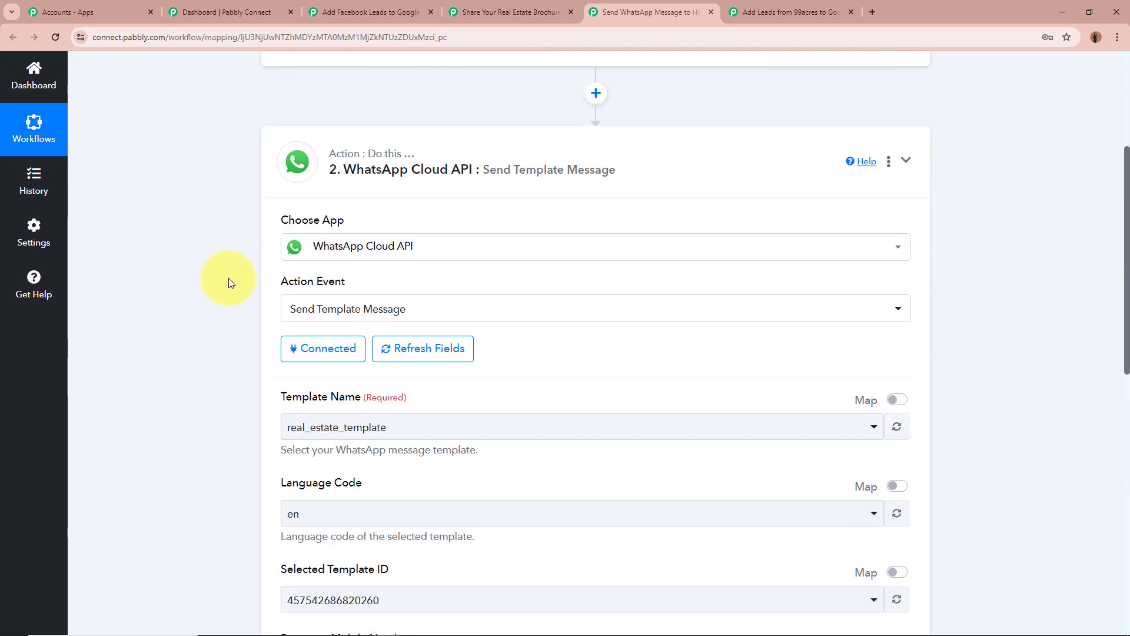
{"action": "scroll", "coordinate": [229, 280], "scroll_direction": "down", "scroll_amount": 8}
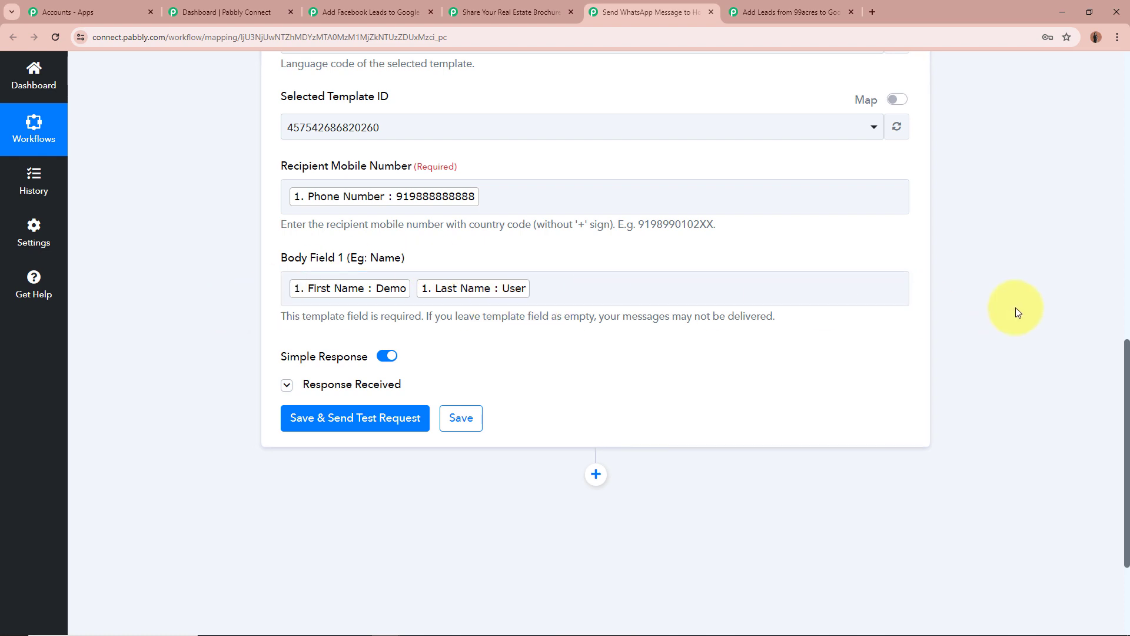
- Check the message status in the WhatsApp action's received response, and collapse the response and the action
{"action": "left_click", "coordinate": [287, 388]}
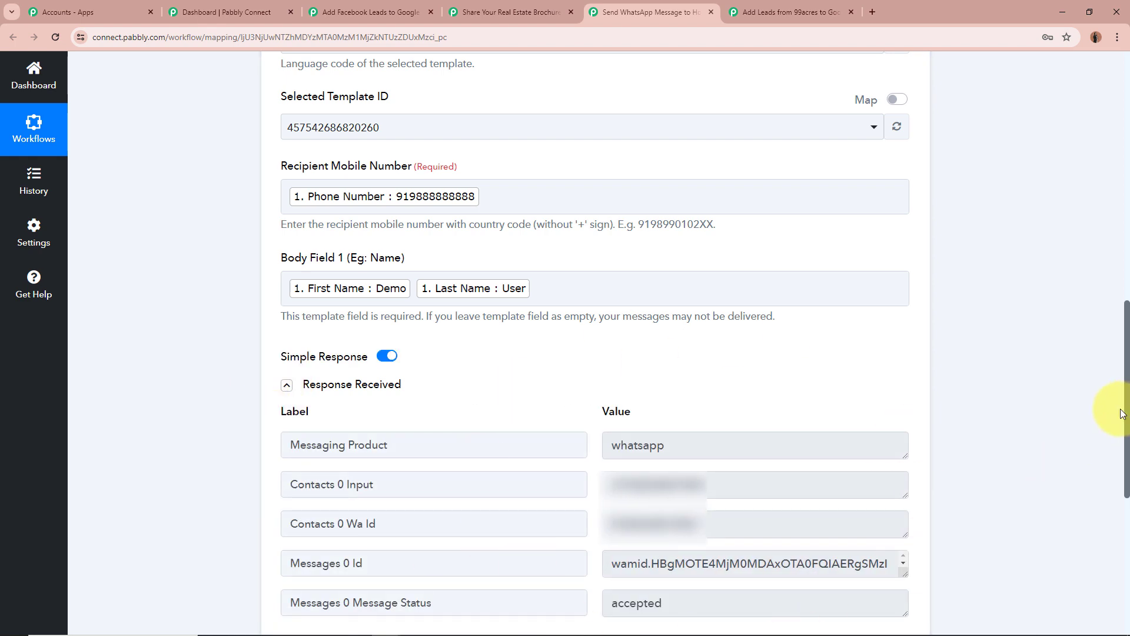
{"action": "scroll", "coordinate": [1103, 406], "scroll_direction": "down", "scroll_amount": 3}
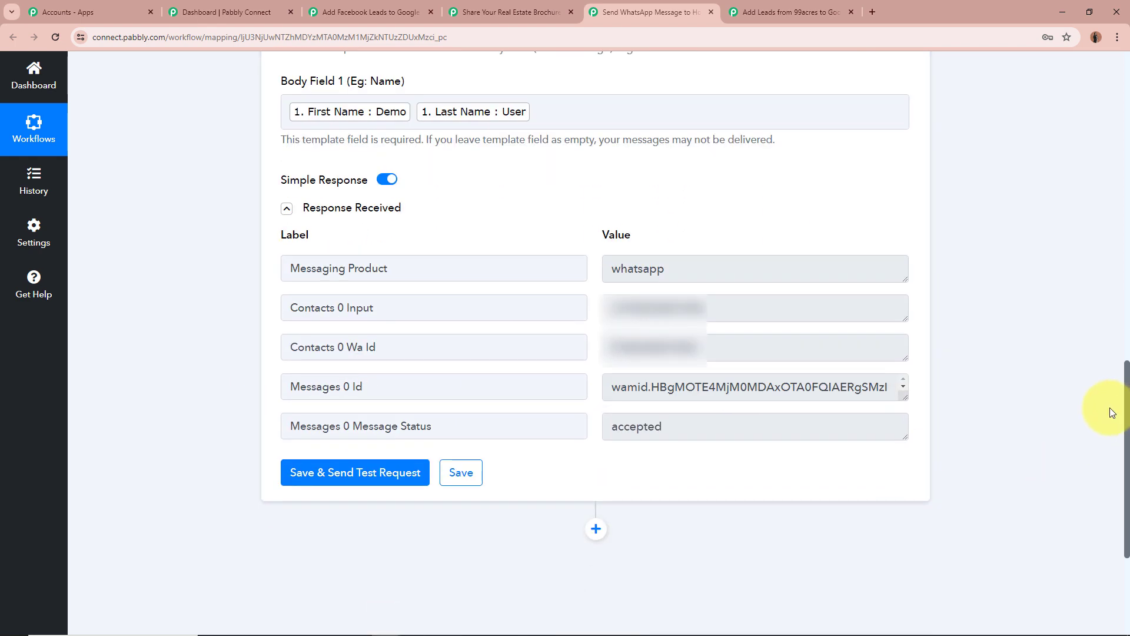
{"action": "left_click_drag", "start_coordinate": [359, 427], "coordinate": [695, 438]}
{"action": "left_click_drag", "start_coordinate": [612, 431], "coordinate": [767, 436]}
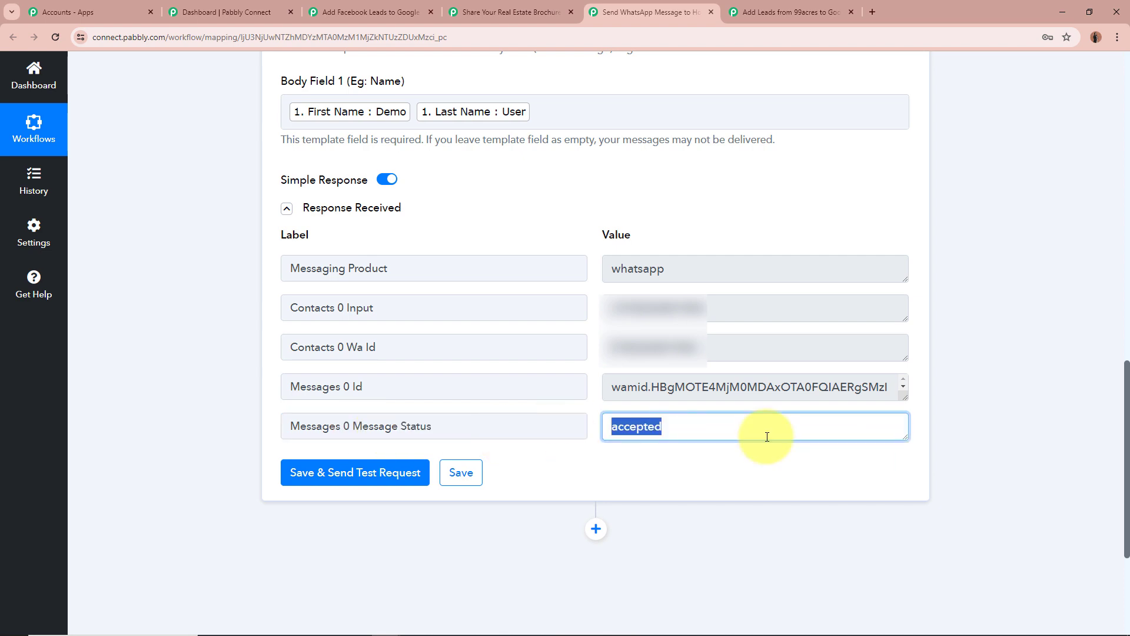
{"action": "left_click", "coordinate": [1021, 423]}
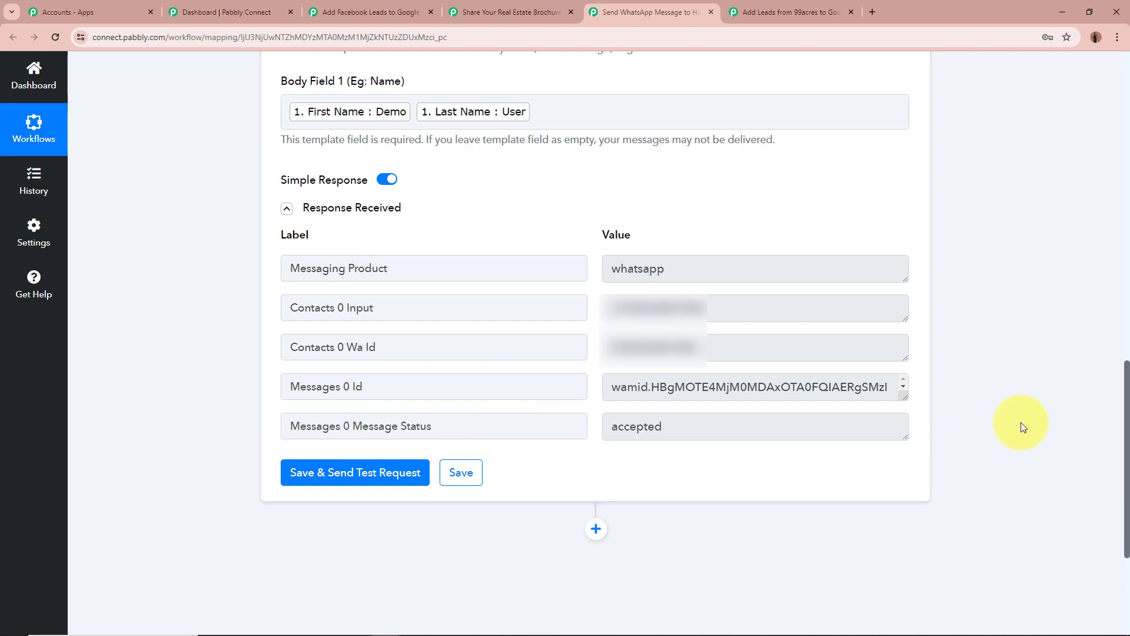
{"action": "left_click", "coordinate": [286, 209]}
{"action": "scroll", "coordinate": [938, 289], "scroll_direction": "up", "scroll_amount": 9}
{"action": "scroll", "coordinate": [938, 289], "scroll_direction": "up", "scroll_amount": 5}
{"action": "left_click", "coordinate": [907, 224]}
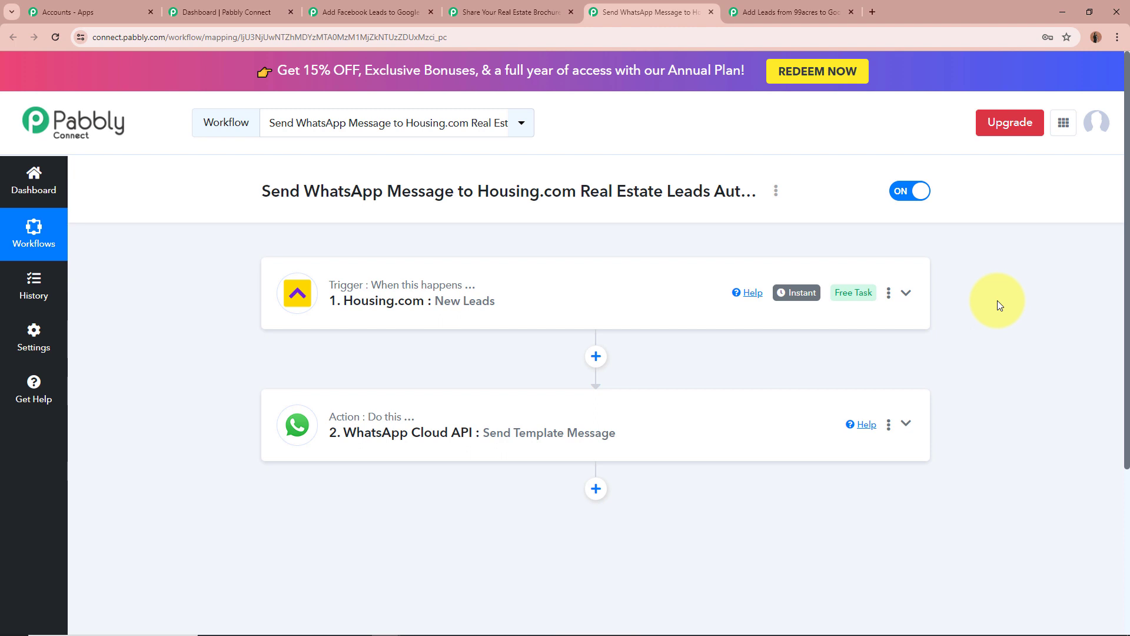
- Switch to the open Add Leads from 99acres to Google Sheets workflow and expand its 99Acres New Leads trigger
{"action": "left_click", "coordinate": [819, 5]}
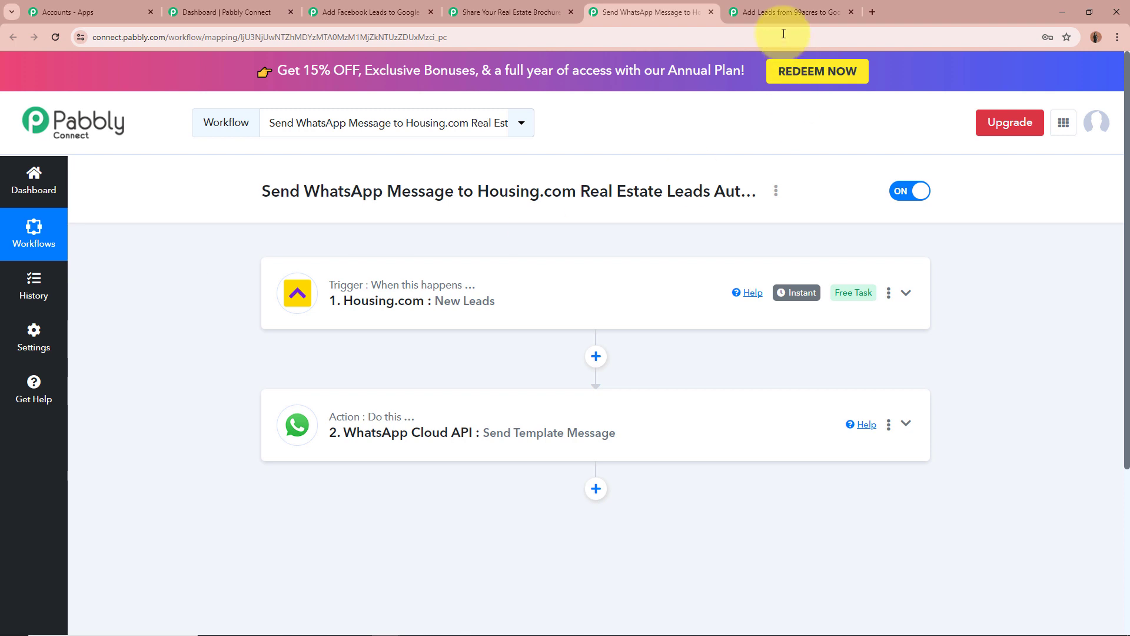
{"action": "left_click", "coordinate": [784, 12]}
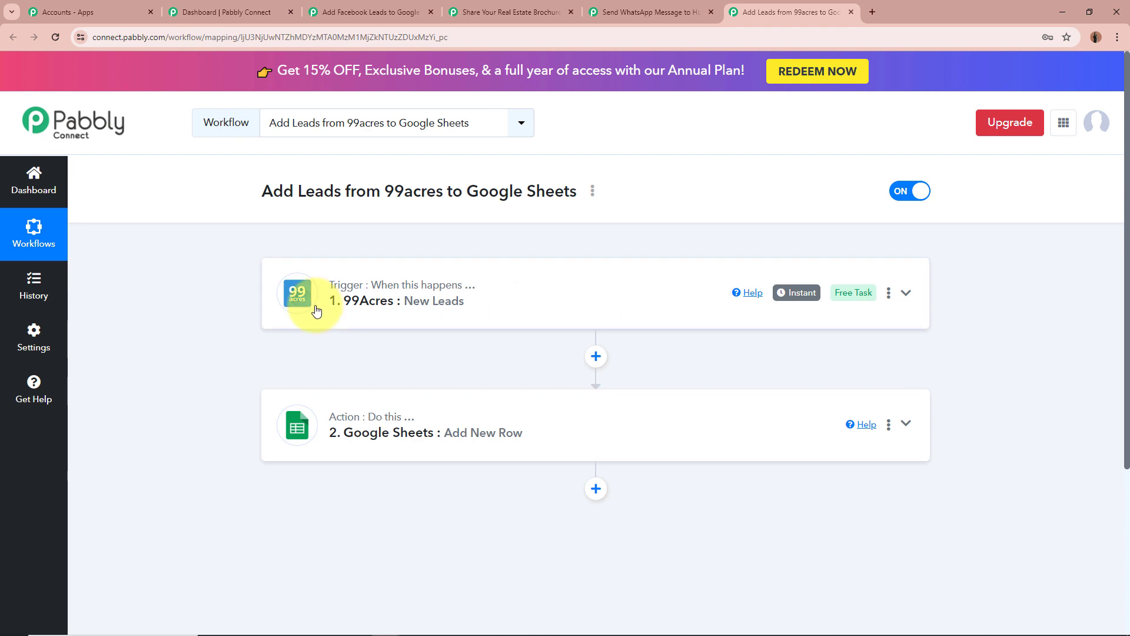
{"action": "left_click", "coordinate": [907, 293]}
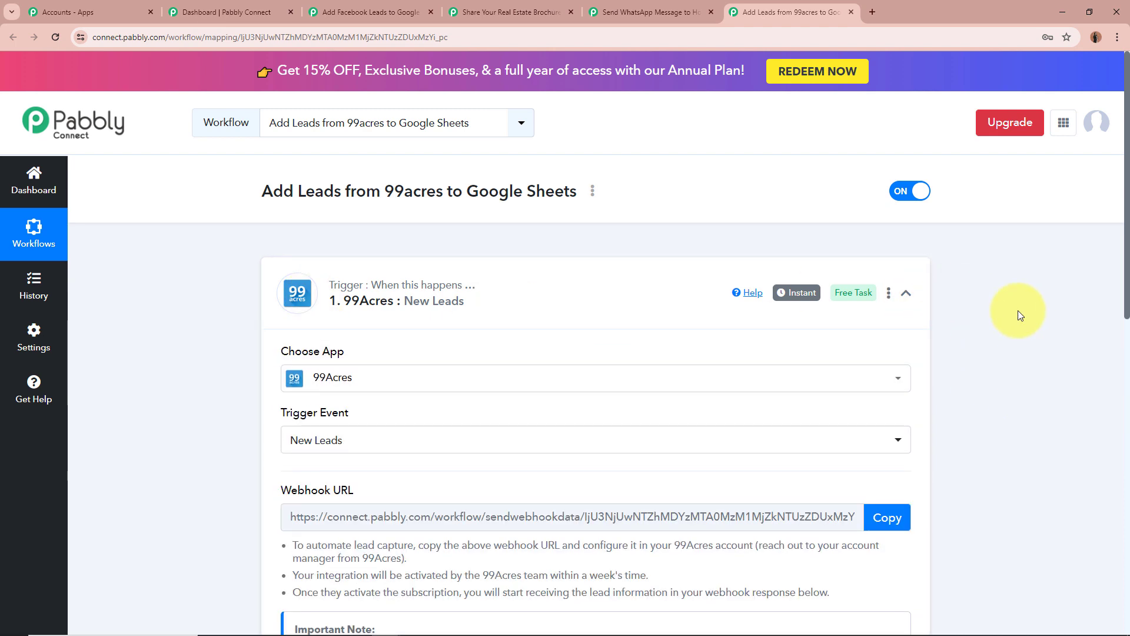
{"action": "scroll", "coordinate": [1018, 310], "scroll_direction": "down", "scroll_amount": 2}
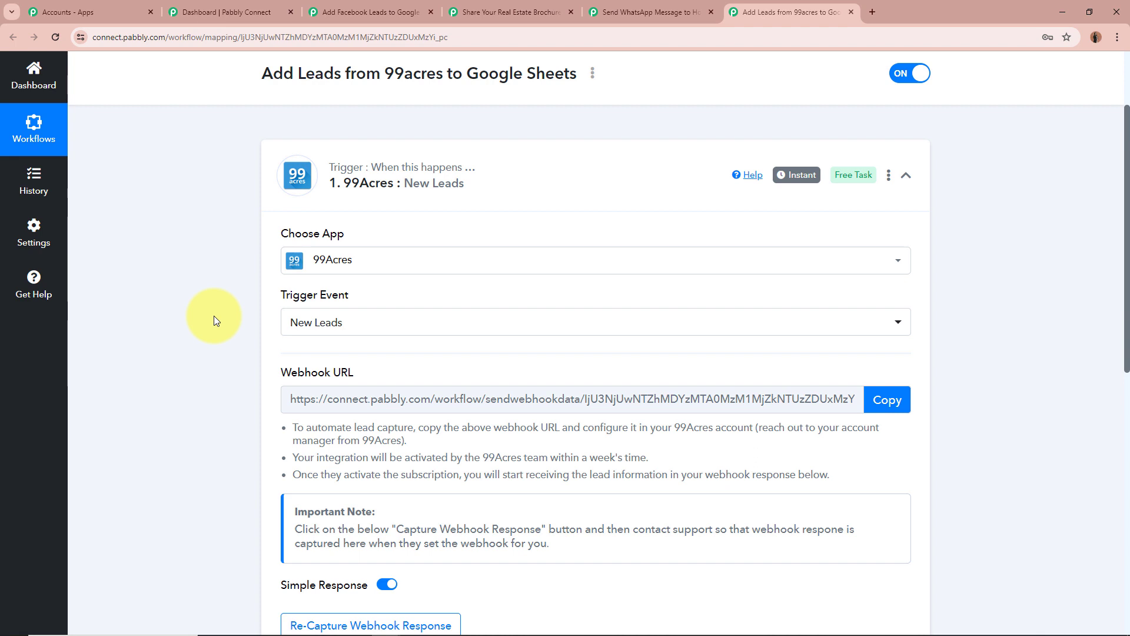
{"action": "scroll", "coordinate": [214, 318], "scroll_direction": "down", "scroll_amount": 3}
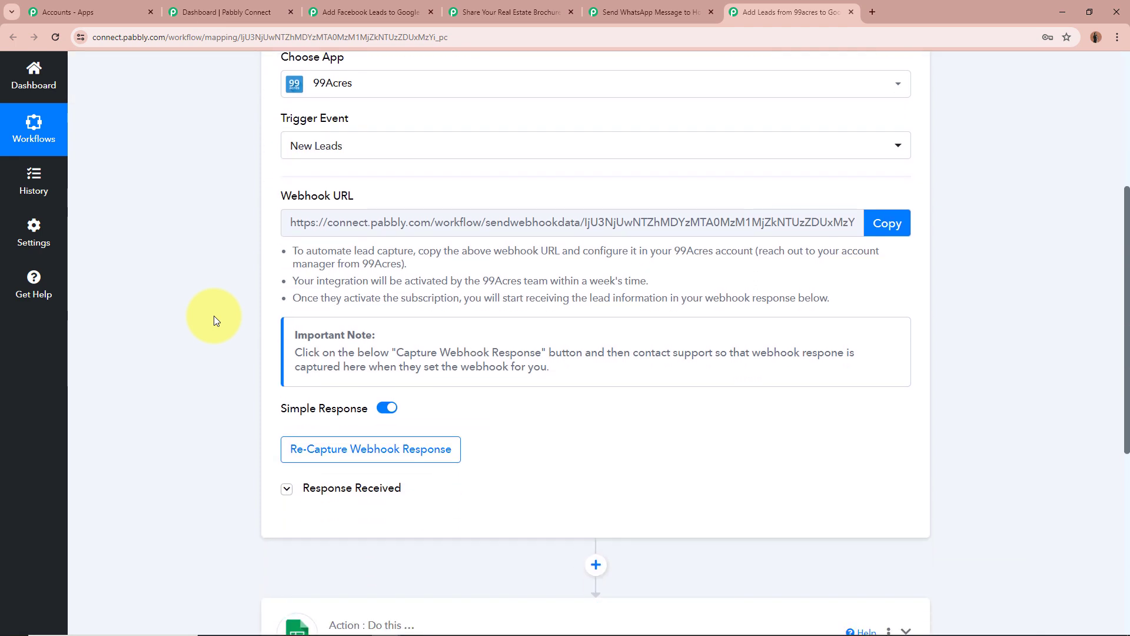
- Review the 99Acres trigger's app, event and webhook URL, highlighting the setup instructions below the URL
{"action": "scroll", "coordinate": [194, 190], "scroll_direction": "up", "scroll_amount": 2}
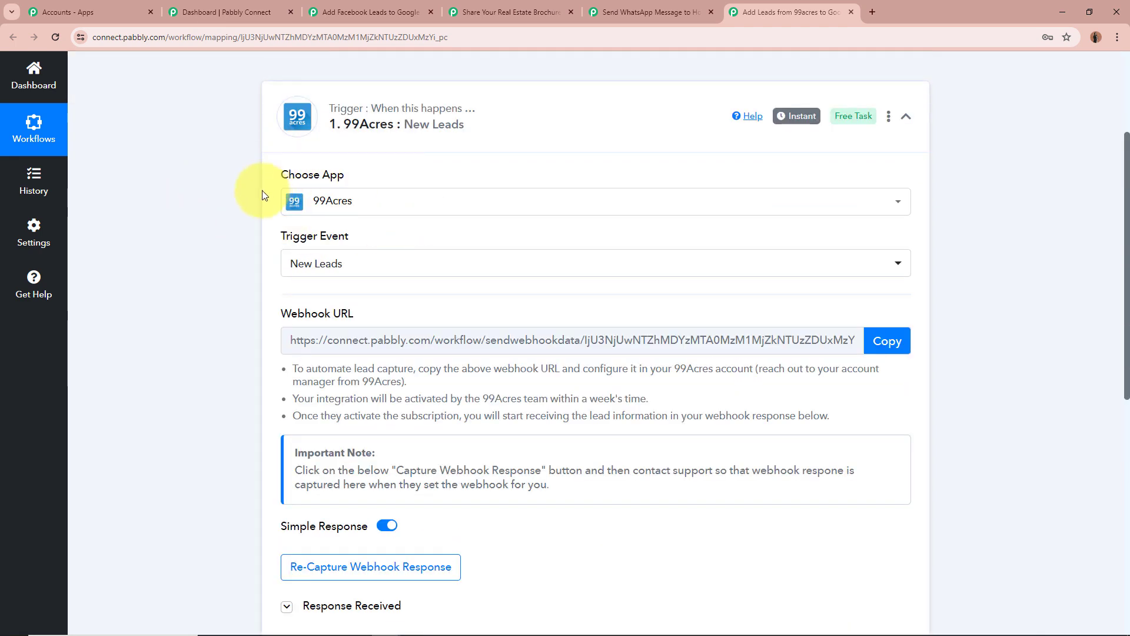
{"action": "scroll", "coordinate": [227, 263], "scroll_direction": "down", "scroll_amount": 2}
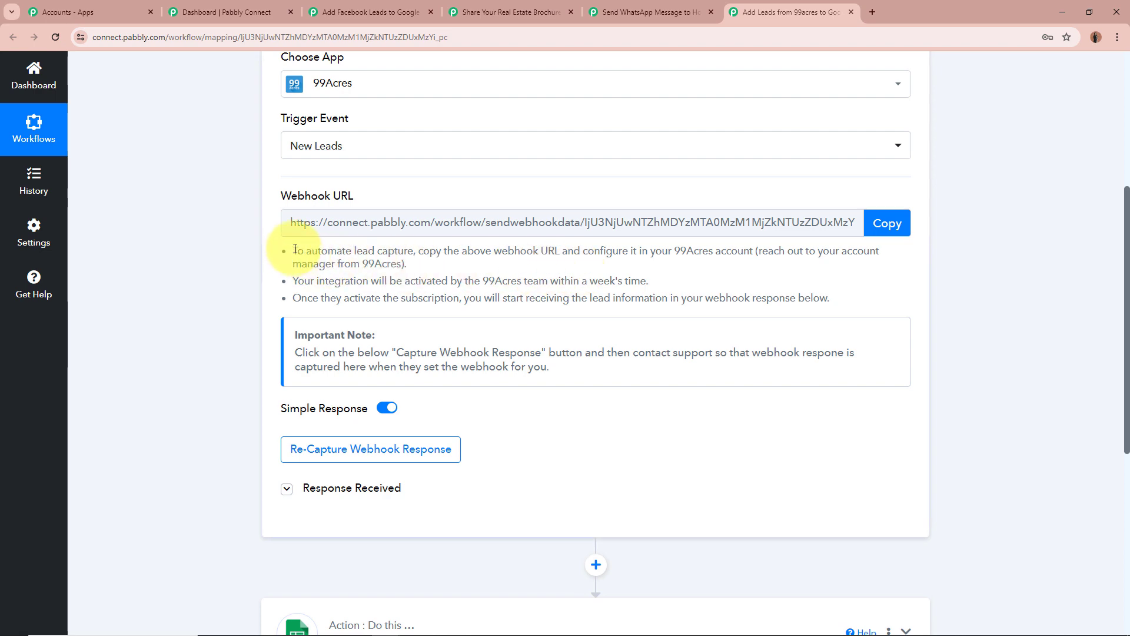
{"action": "left_click_drag", "start_coordinate": [293, 250], "coordinate": [336, 252]}
{"action": "left_click_drag", "start_coordinate": [446, 272], "coordinate": [832, 298]}
{"action": "left_click", "coordinate": [994, 299]}
- View the lead details in the 99Acres trigger's received response, and collapse the trigger
{"action": "scroll", "coordinate": [991, 300], "scroll_direction": "down", "scroll_amount": 3}
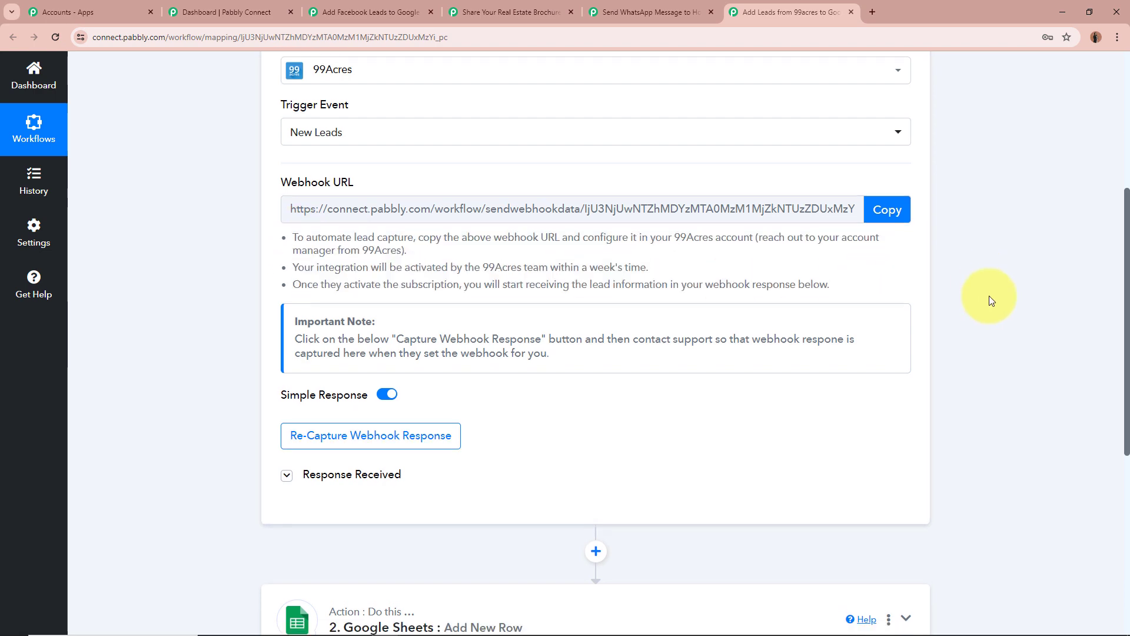
{"action": "left_click", "coordinate": [286, 312]}
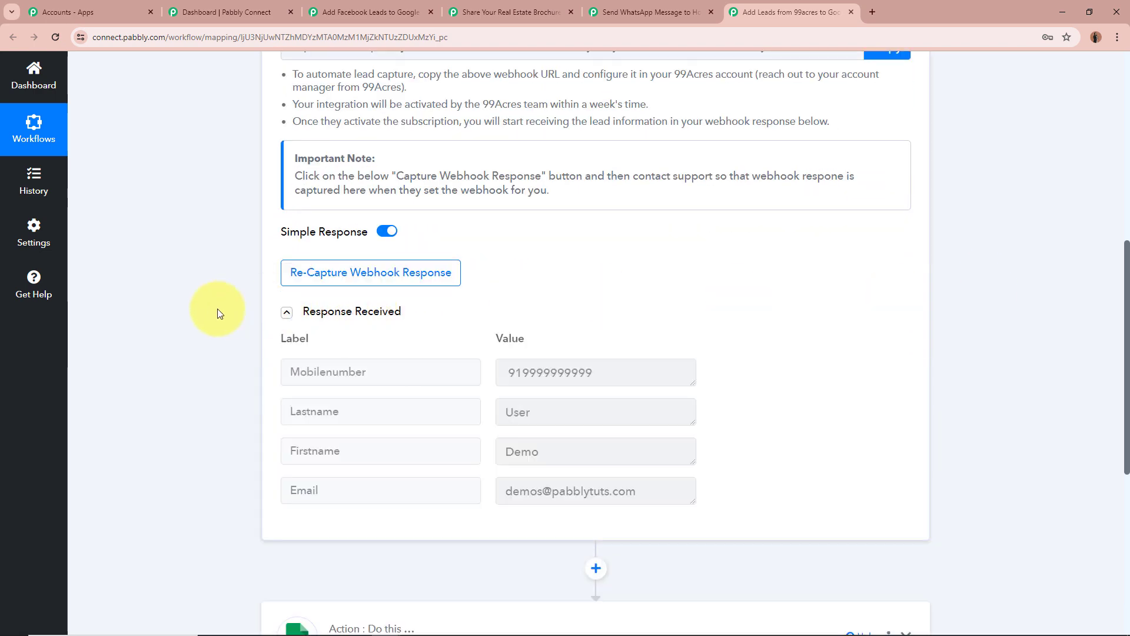
{"action": "scroll", "coordinate": [140, 315], "scroll_direction": "down", "scroll_amount": 1}
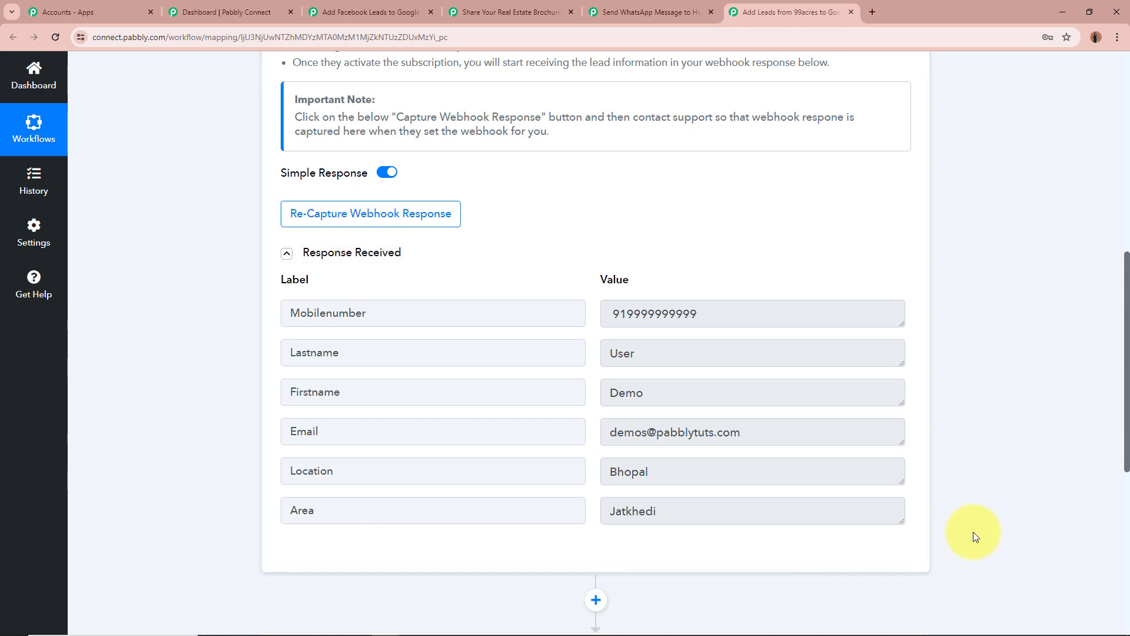
{"action": "scroll", "coordinate": [955, 284], "scroll_direction": "up", "scroll_amount": 10}
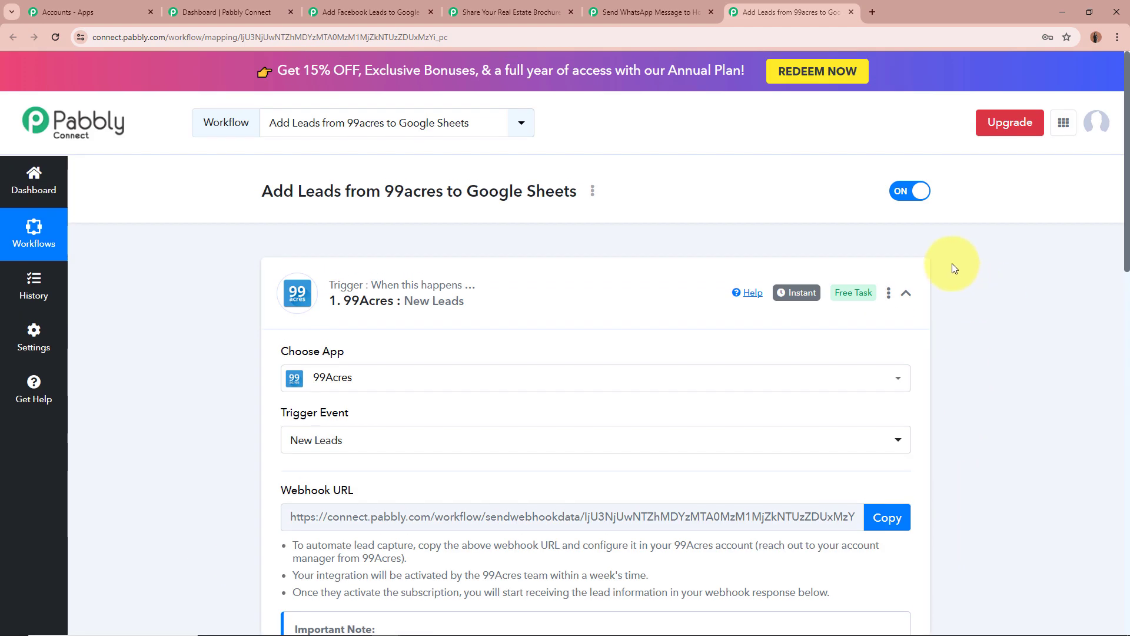
{"action": "left_click", "coordinate": [906, 293]}
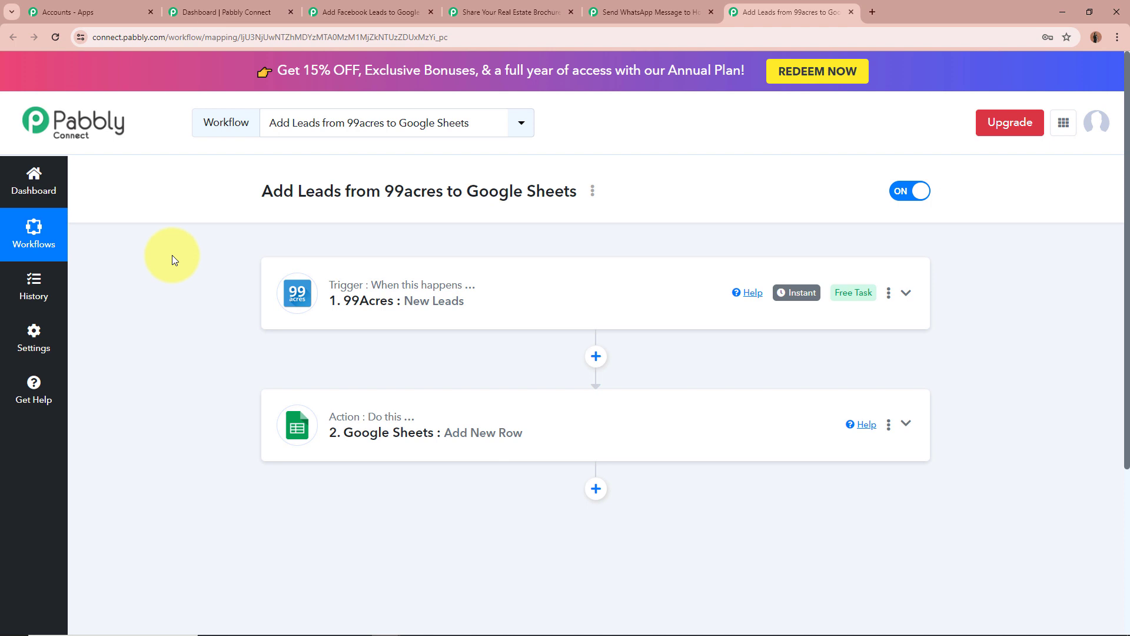
- Expand the Google Sheets Add New Row action and review its app, event, connection, spreadsheet and sheet selection
{"action": "scroll", "coordinate": [227, 306], "scroll_direction": "down", "scroll_amount": 3}
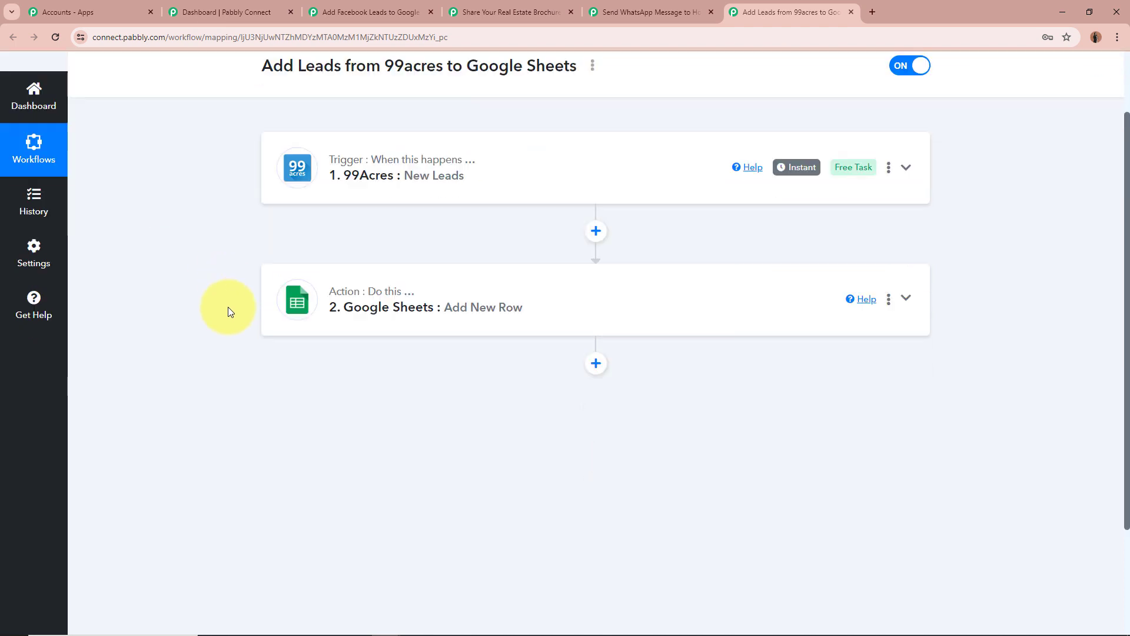
{"action": "left_click", "coordinate": [888, 246]}
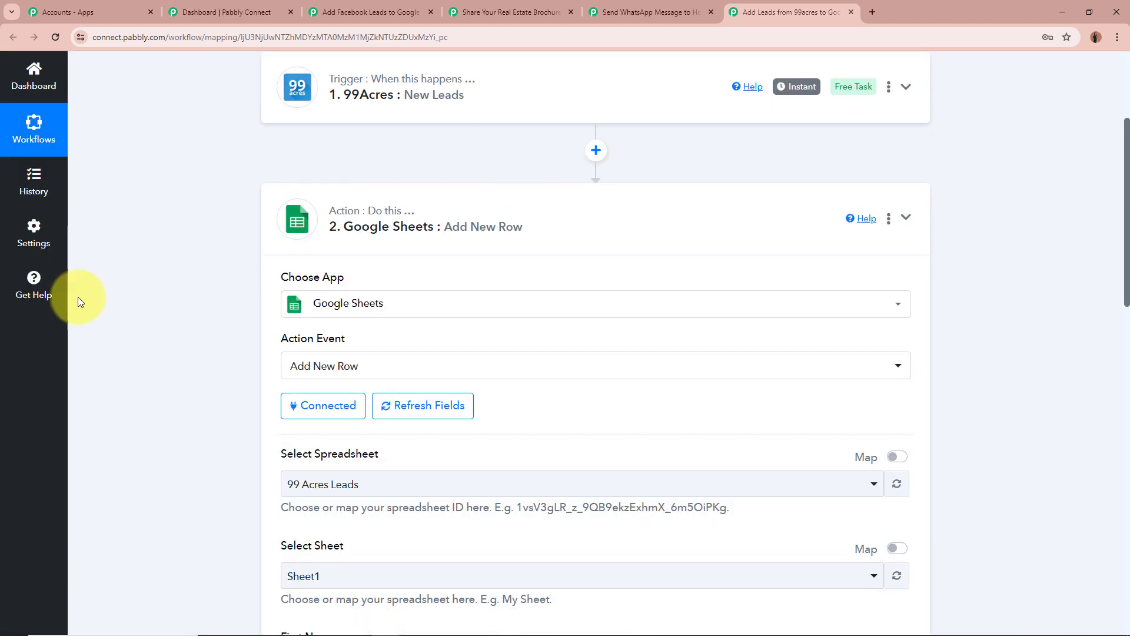
{"action": "scroll", "coordinate": [150, 259], "scroll_direction": "down", "scroll_amount": 2}
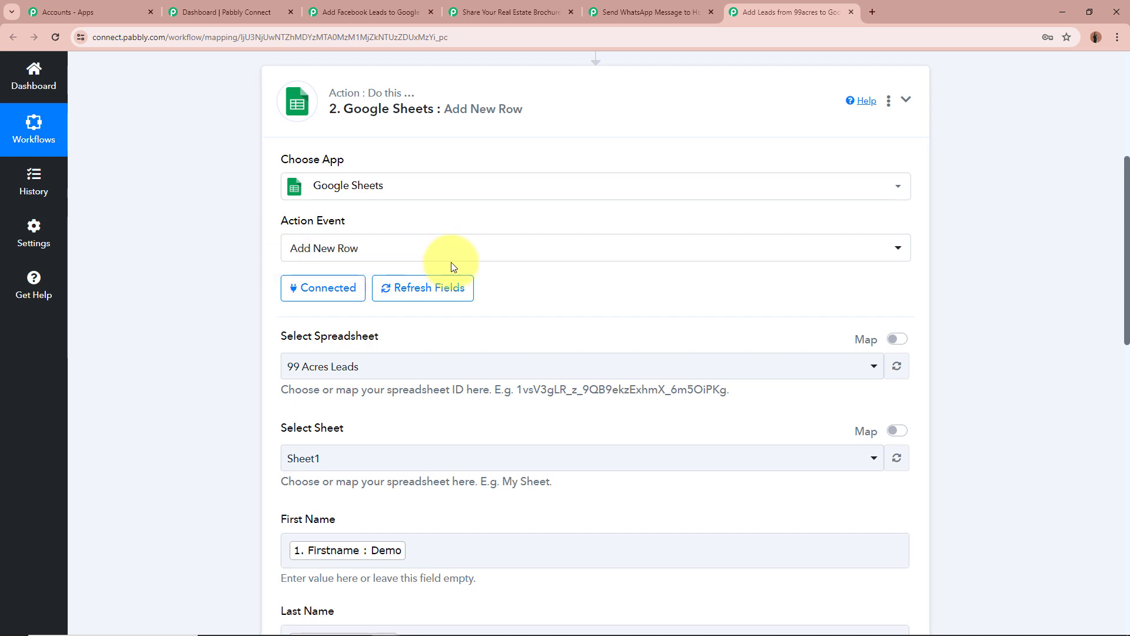
{"action": "scroll", "coordinate": [221, 263], "scroll_direction": "down", "scroll_amount": 2}
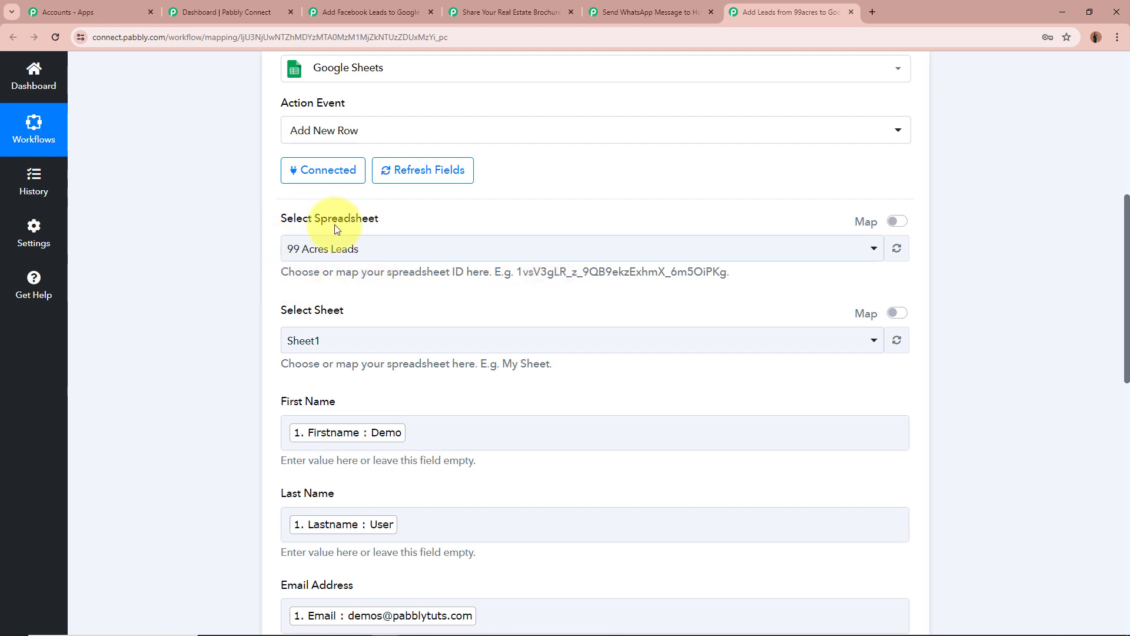
{"action": "scroll", "coordinate": [212, 283], "scroll_direction": "down", "scroll_amount": 1}
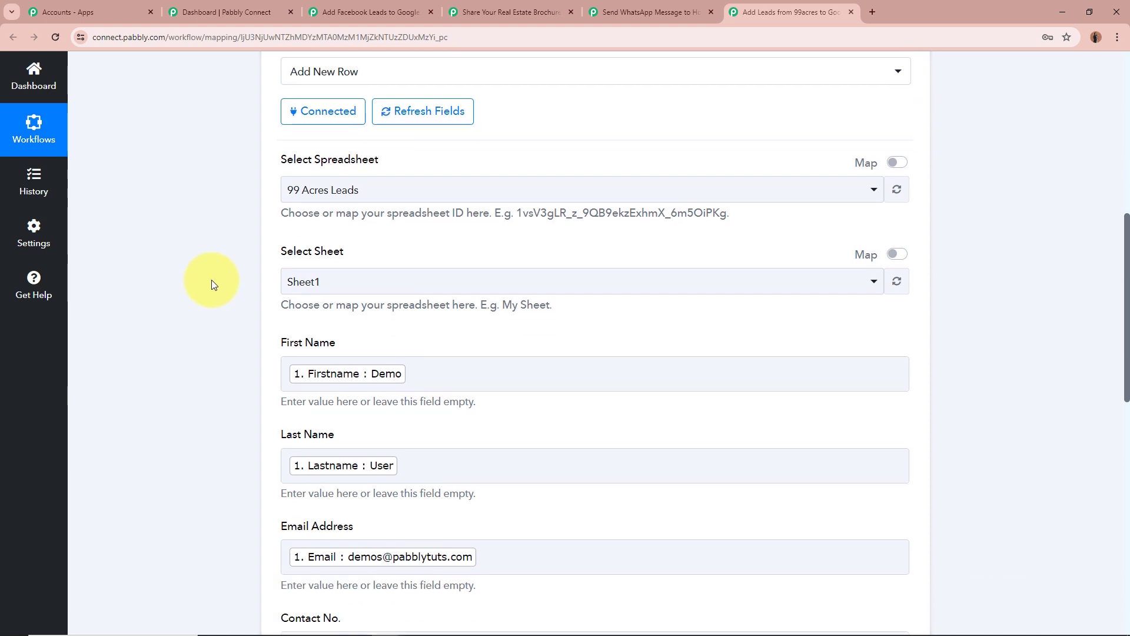
- Review the lead fields mapped in the Google Sheets action, from first name and contact details through location and area
{"action": "scroll", "coordinate": [257, 177], "scroll_direction": "down", "scroll_amount": 1}
{"action": "scroll", "coordinate": [169, 276], "scroll_direction": "down", "scroll_amount": 3}
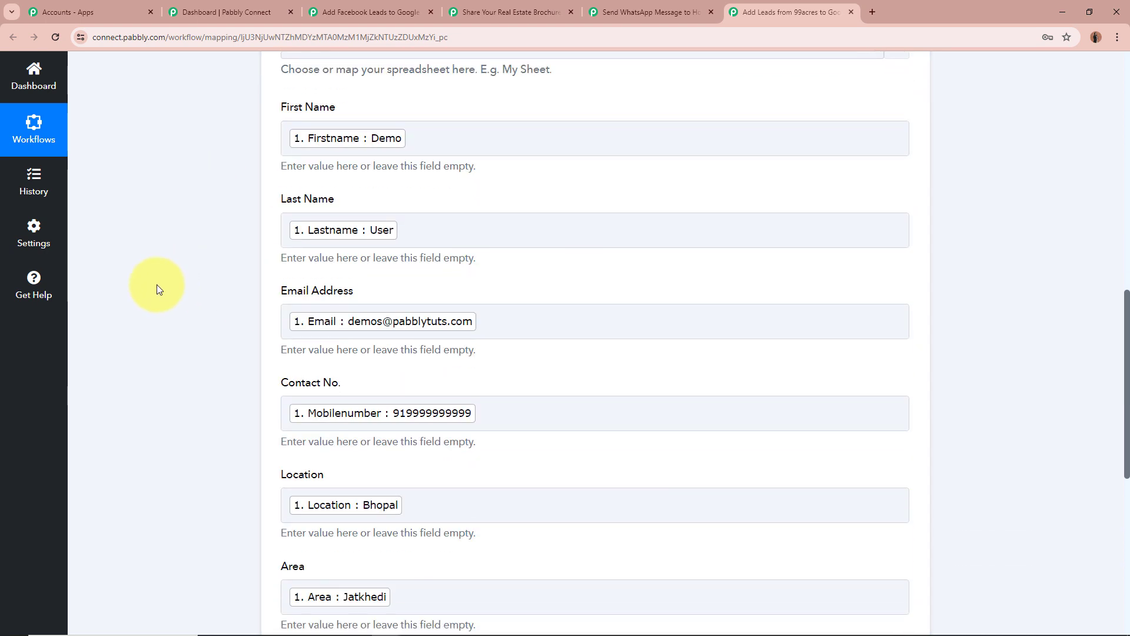
{"action": "scroll", "coordinate": [195, 497], "scroll_direction": "down", "scroll_amount": 1}
{"action": "scroll", "coordinate": [191, 495], "scroll_direction": "down", "scroll_amount": 1}
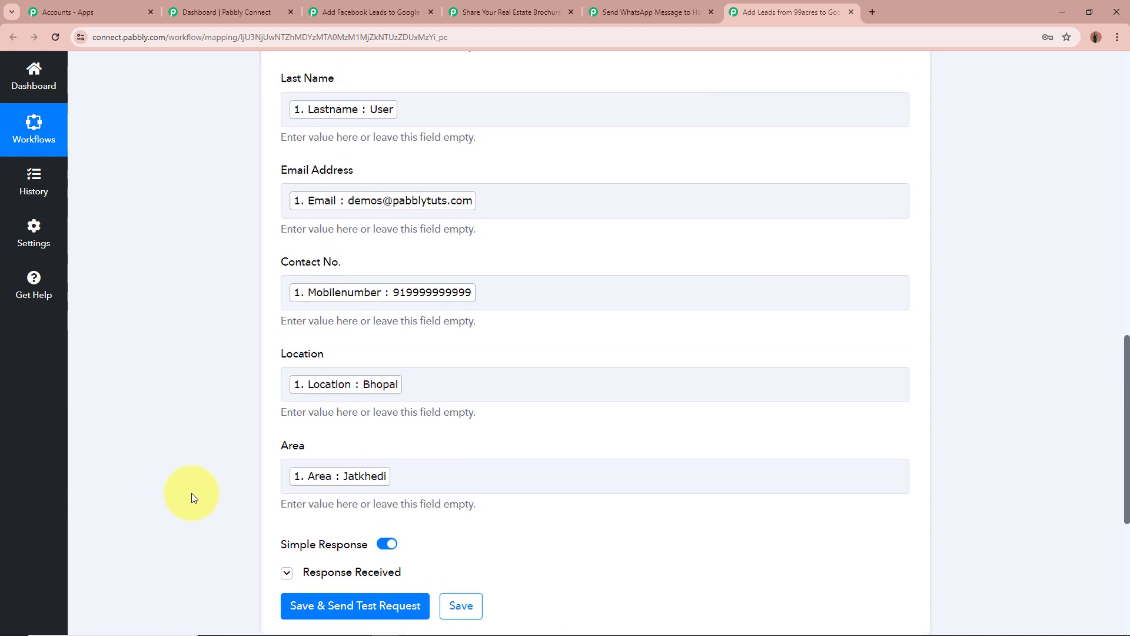
{"action": "scroll", "coordinate": [232, 273], "scroll_direction": "up", "scroll_amount": 2}
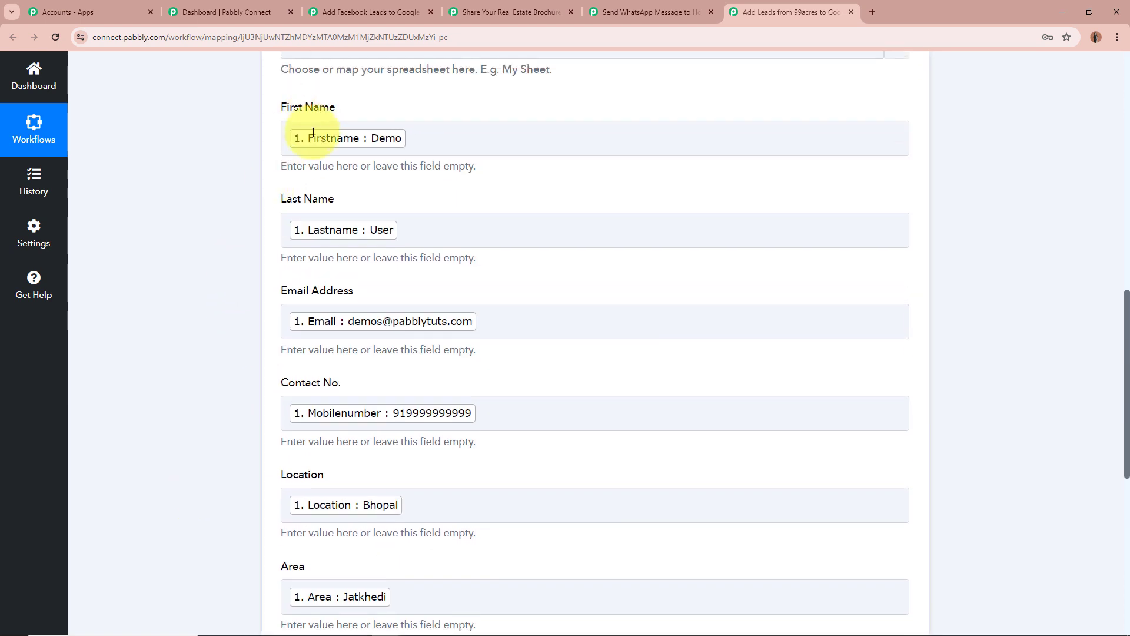
{"action": "scroll", "coordinate": [257, 366], "scroll_direction": "down", "scroll_amount": 1}
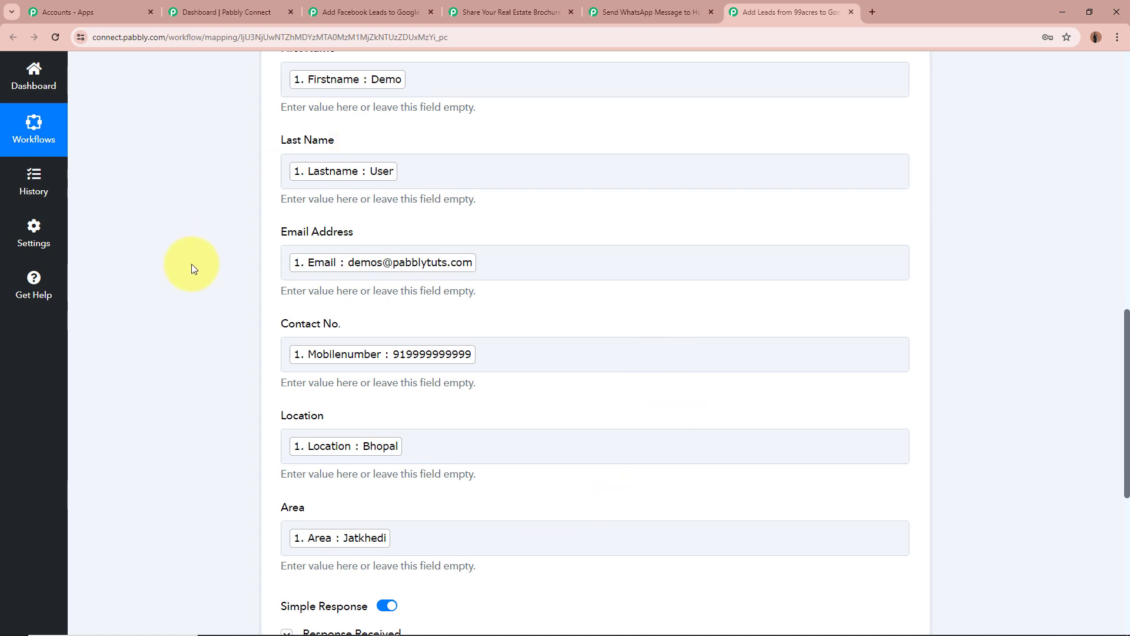
{"action": "scroll", "coordinate": [192, 264], "scroll_direction": "up", "scroll_amount": 1}
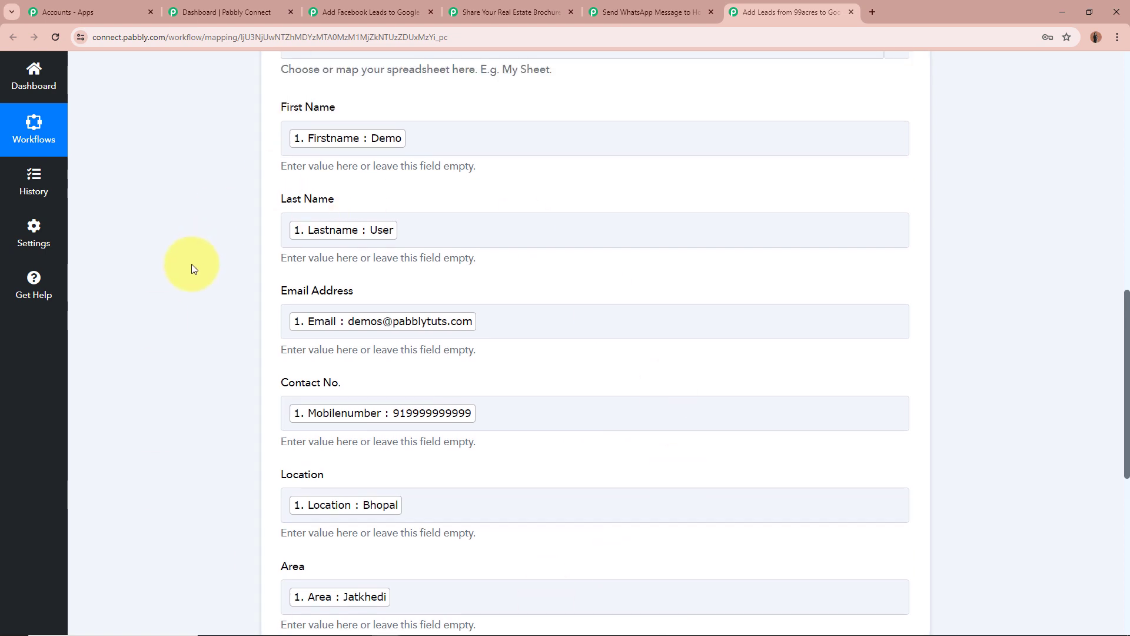
{"action": "scroll", "coordinate": [192, 387], "scroll_direction": "down", "scroll_amount": 1}
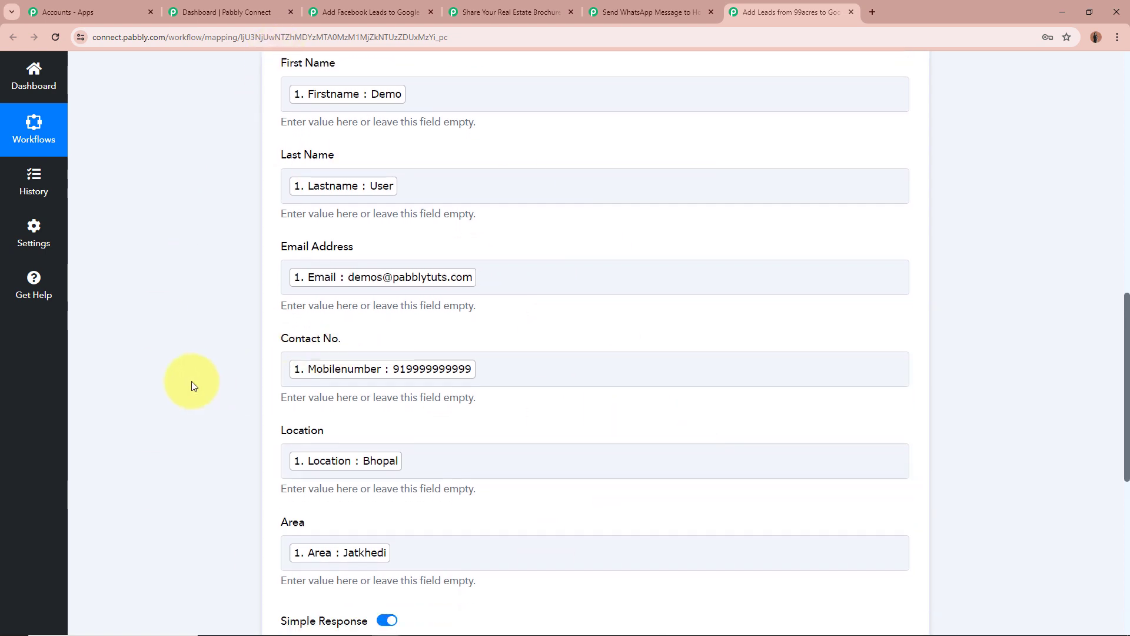
- View the updated range and row details in the Google Sheets action's received response, and collapse the action
{"action": "scroll", "coordinate": [192, 386], "scroll_direction": "down", "scroll_amount": 3}
{"action": "left_click", "coordinate": [287, 458]}
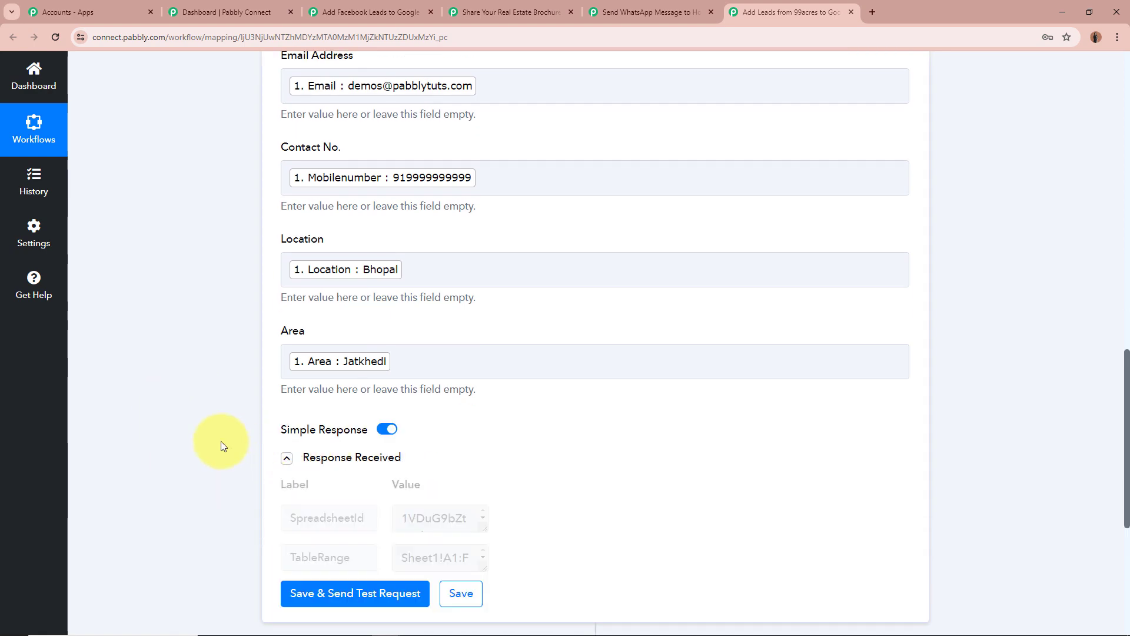
{"action": "scroll", "coordinate": [221, 442], "scroll_direction": "down", "scroll_amount": 5}
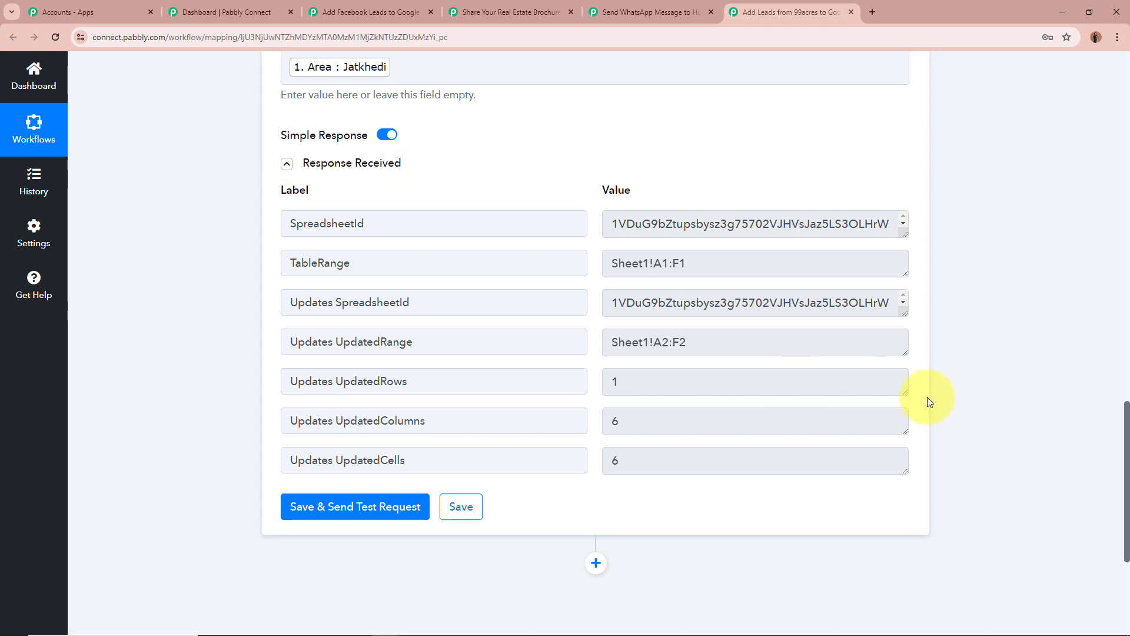
{"action": "scroll", "coordinate": [1040, 486], "scroll_direction": "up", "scroll_amount": 15}
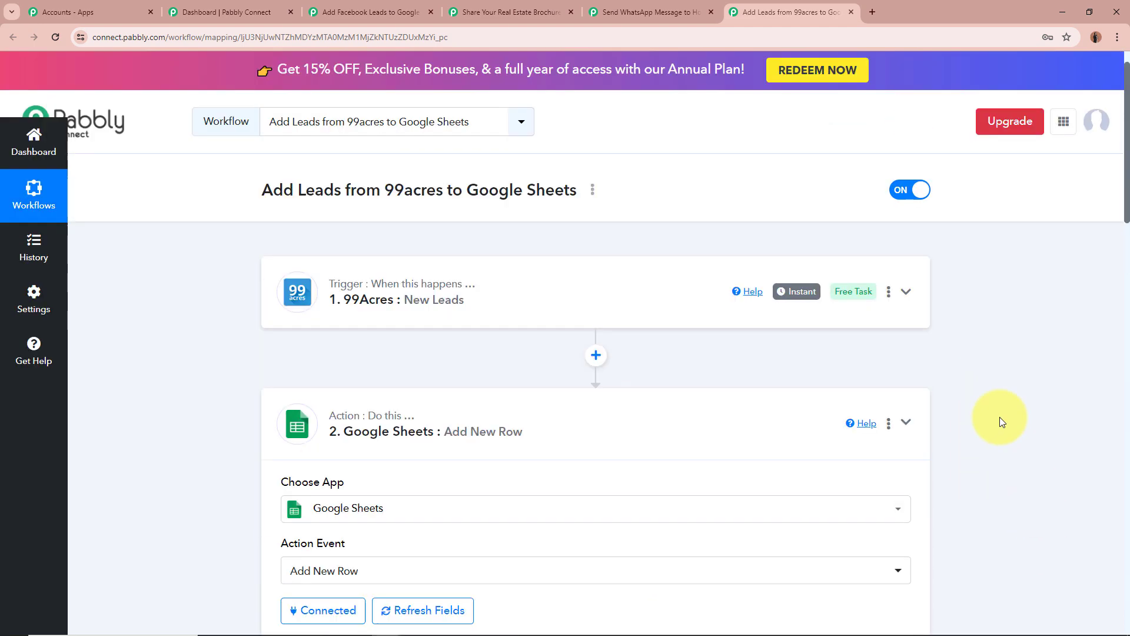
{"action": "left_click", "coordinate": [906, 422]}
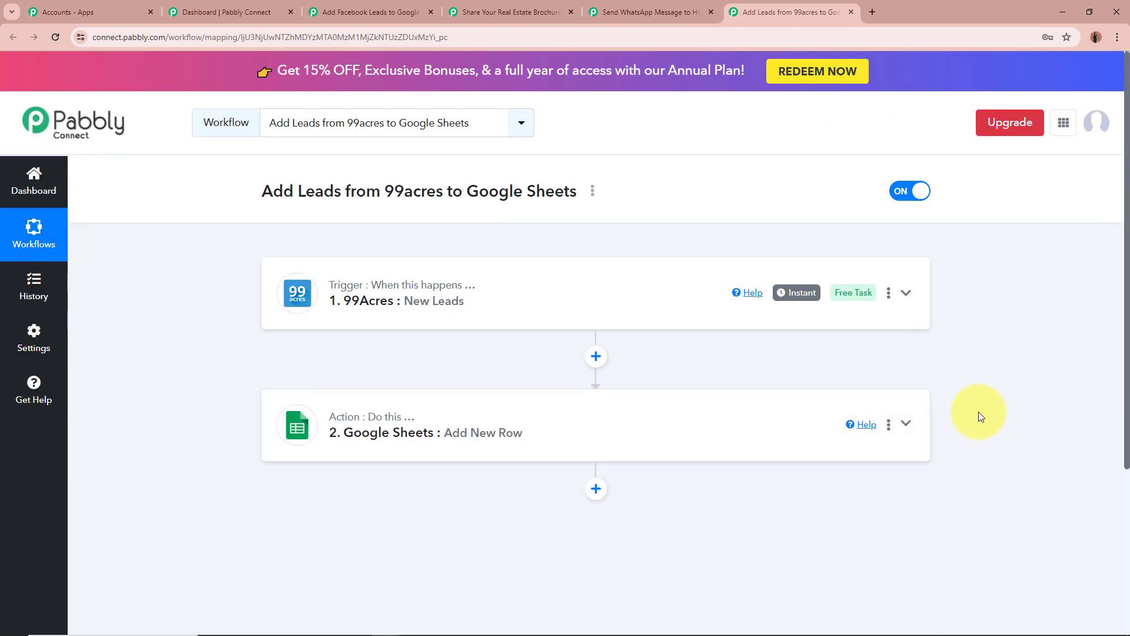